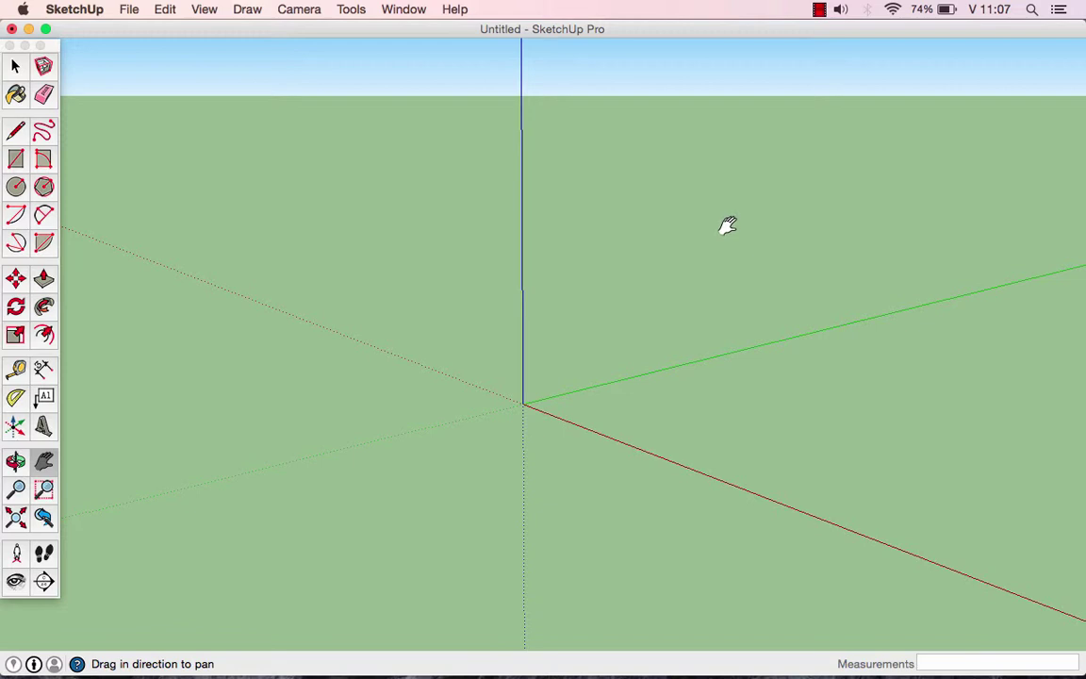
Pan and orbit the empty view so the axes origin sits upper left, seen more steeply
drag(729, 356, 380, 276)
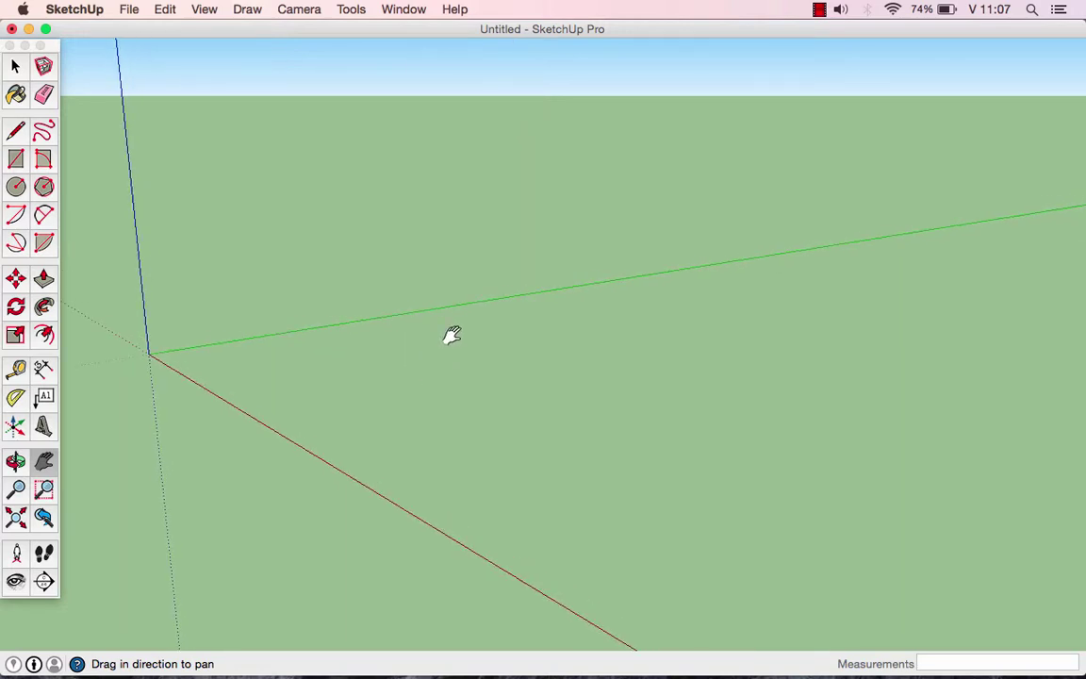
key(o)
mouse_move(451, 334)
mouse_down()
mouse_move(487, 303)
mouse_move(470, 383)
mouse_move(432, 417)
mouse_move(370, 310)
mouse_move(402, 298)
mouse_move(422, 319)
mouse_move(370, 266)
mouse_up()
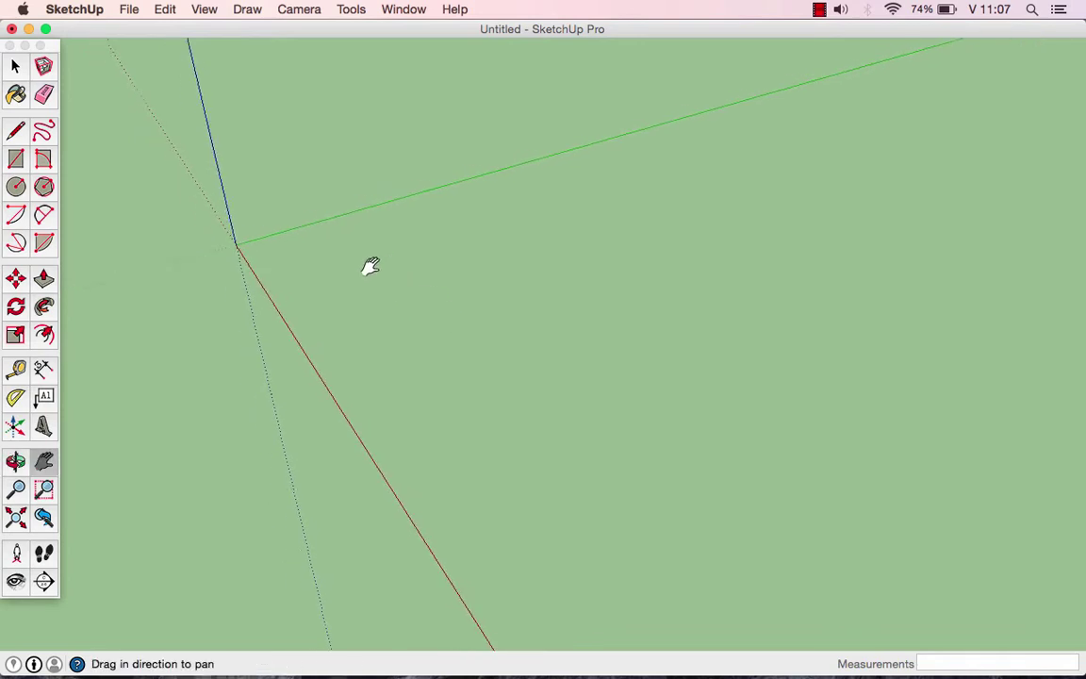
Draw a large centre-point arc on the ground right of the origin, then orbit around it
click(16, 215)
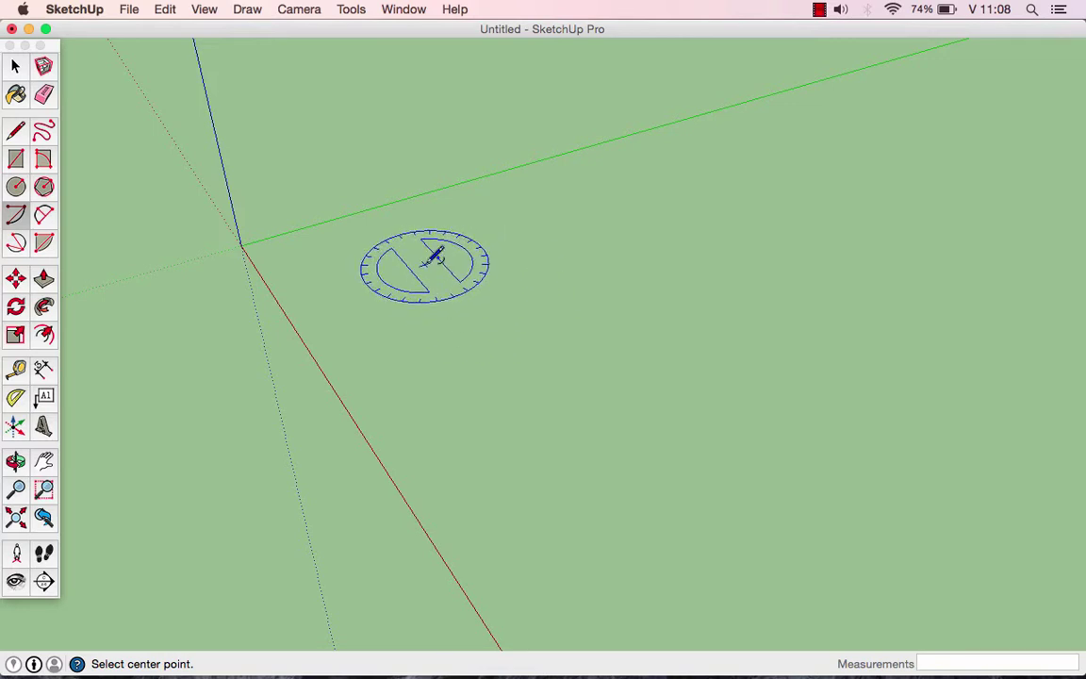
click(448, 298)
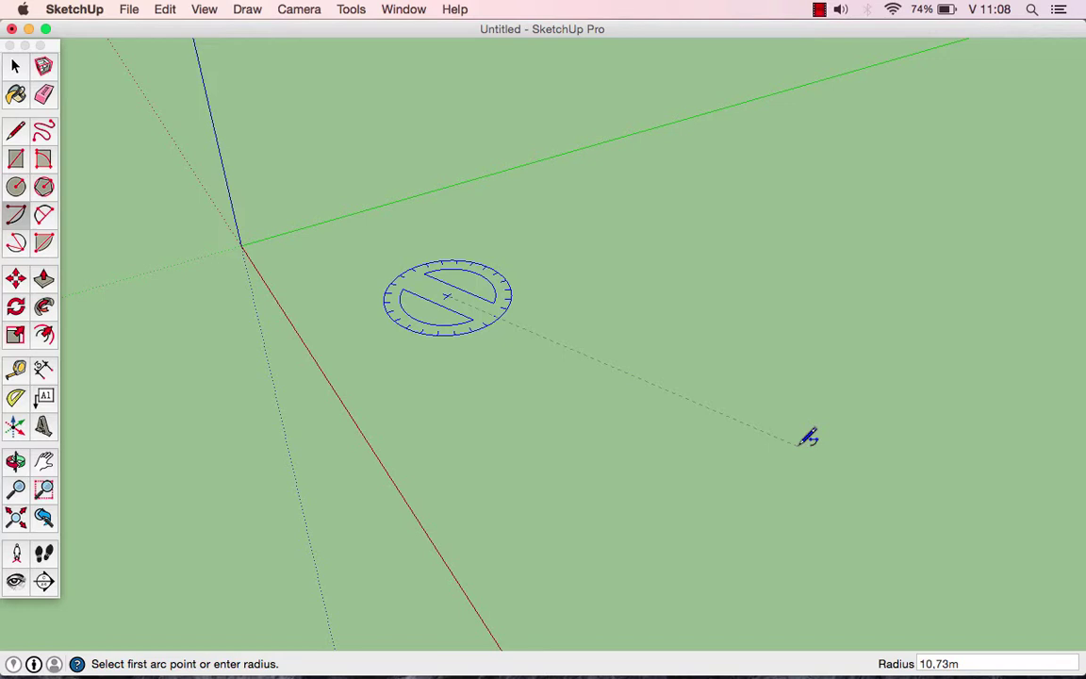
click(798, 443)
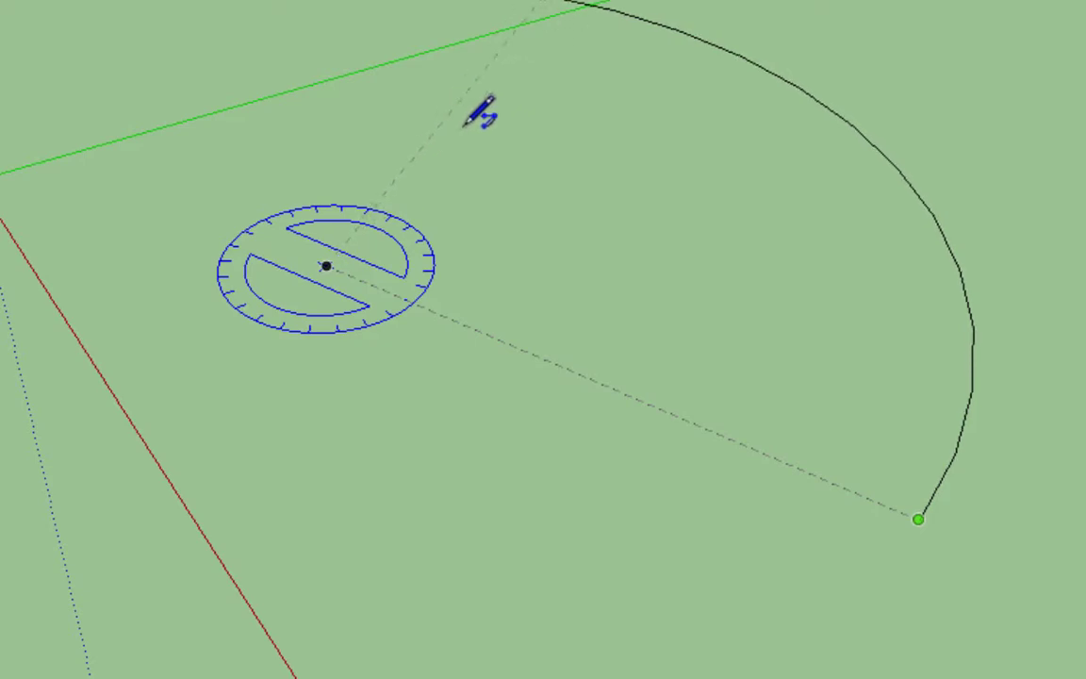
click(507, 181)
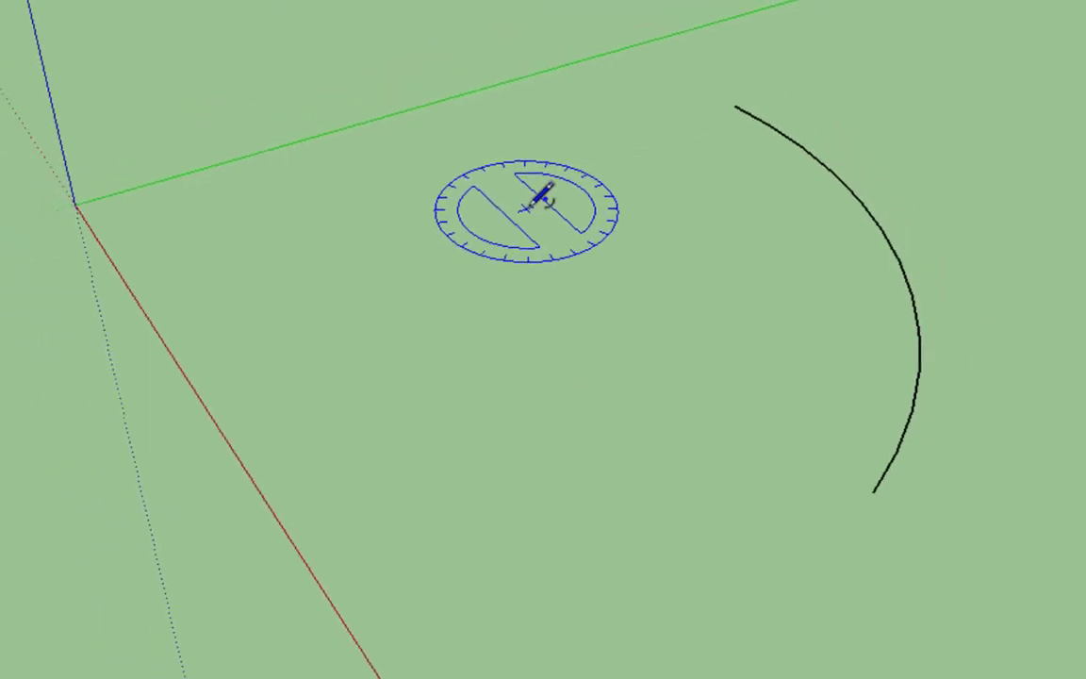
mouse_move(542, 283)
middle_down()
mouse_move(606, 289)
mouse_move(645, 267)
middle_up()
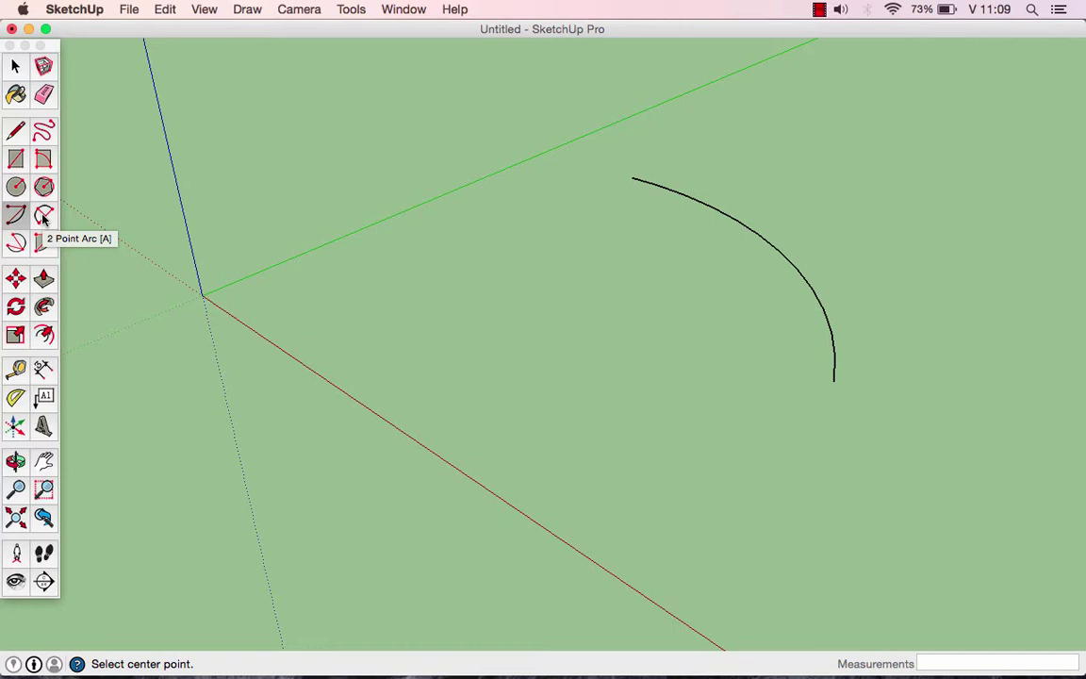
Draw a small 2 Point Arc along the red axis with a 1.87 m bulge
click(43, 216)
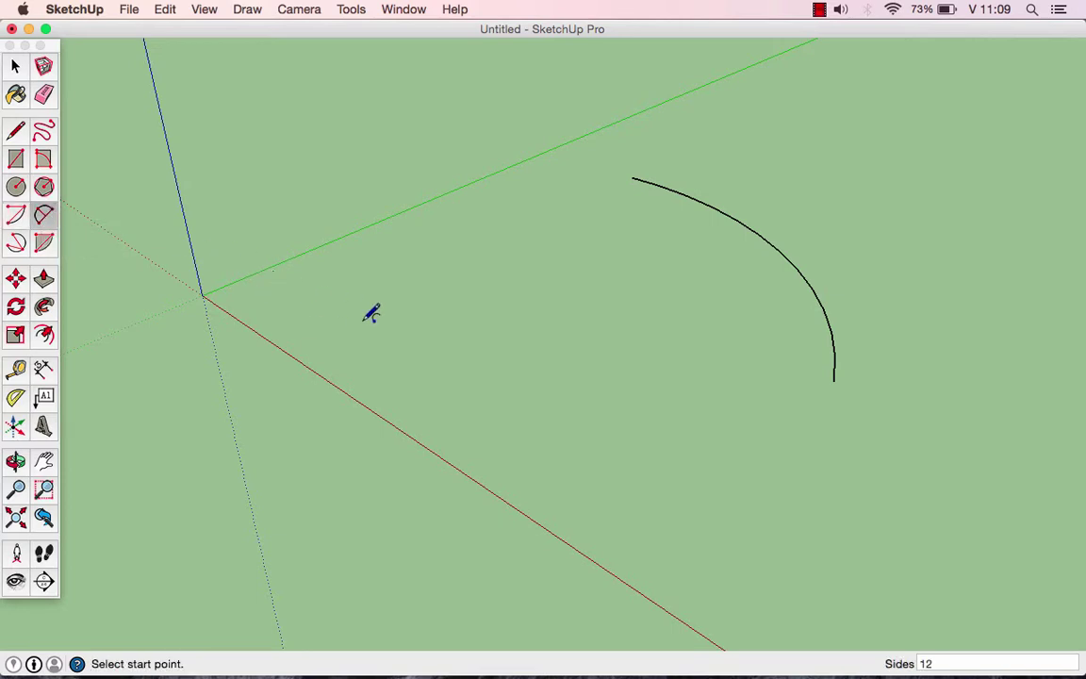
click(406, 291)
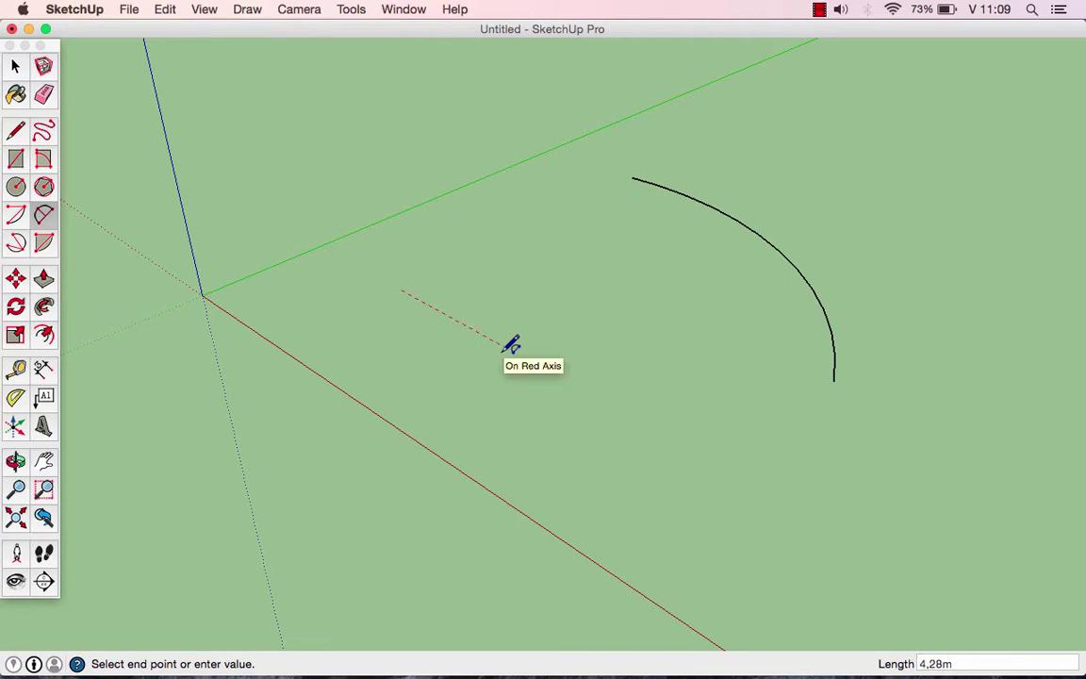
click(507, 345)
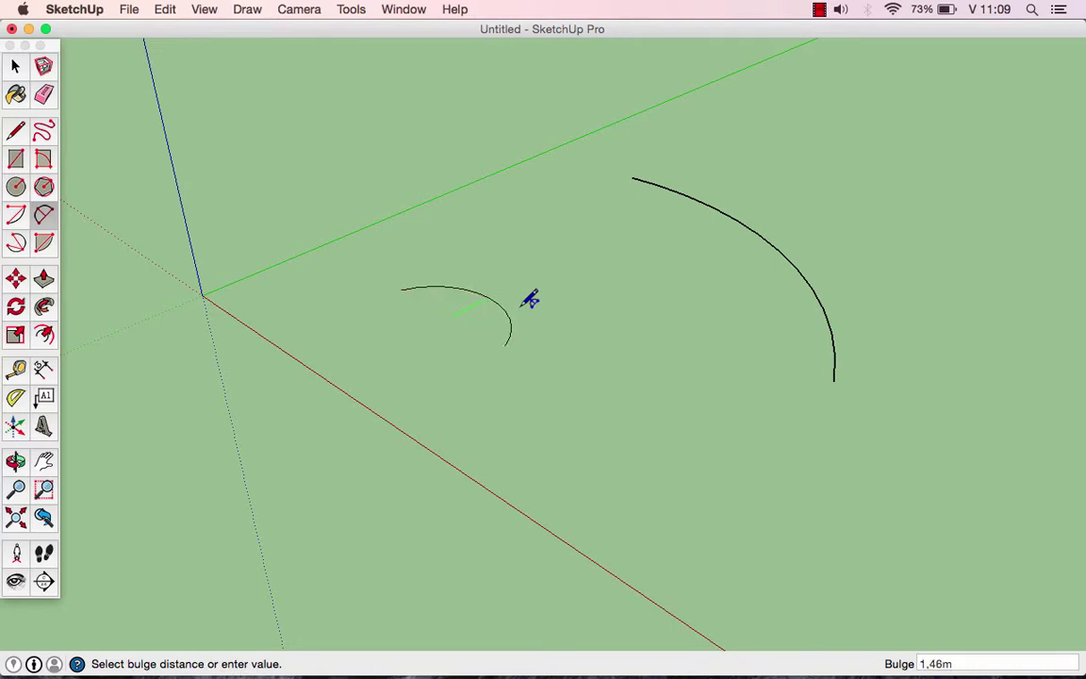
scroll(497, 294, up, 2)
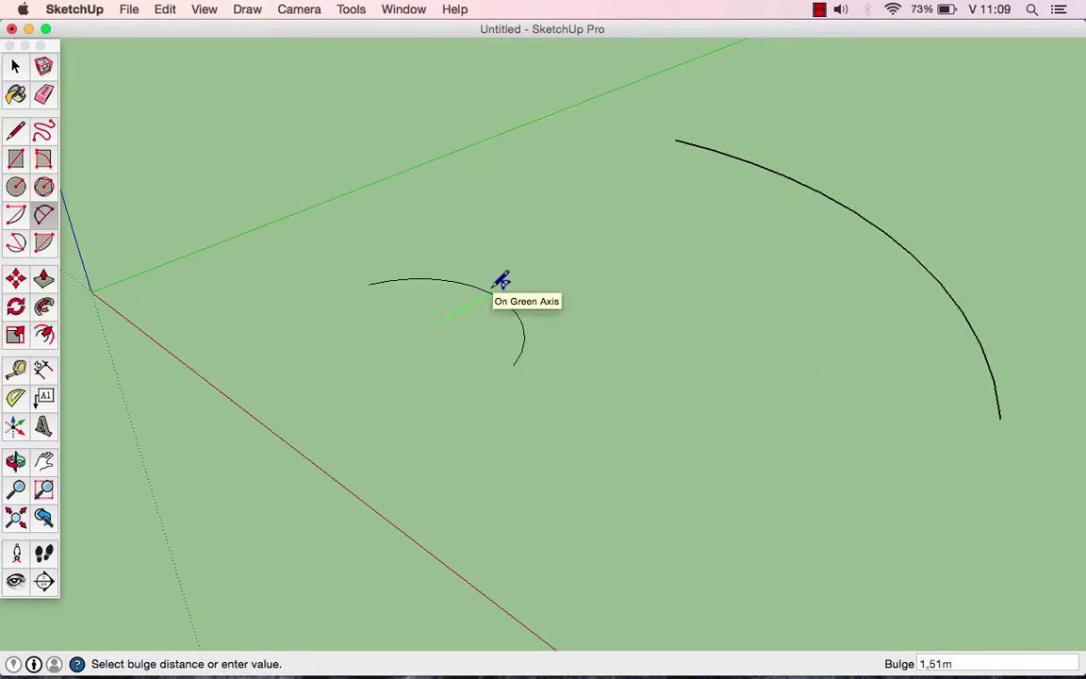
click(512, 274)
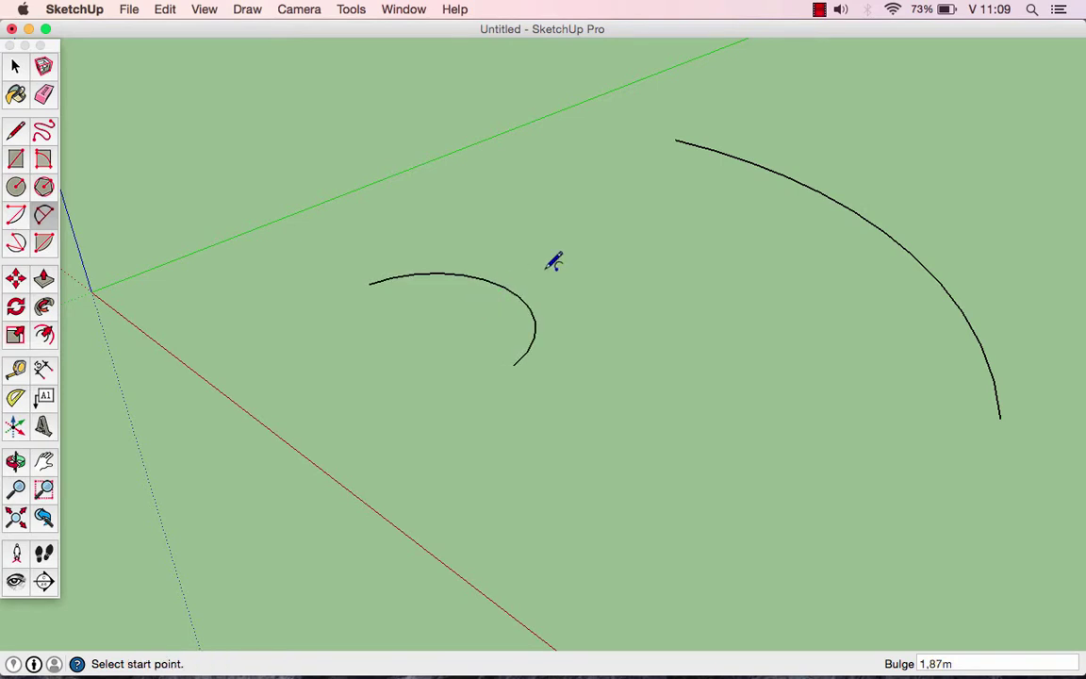
scroll(556, 258, down, 2)
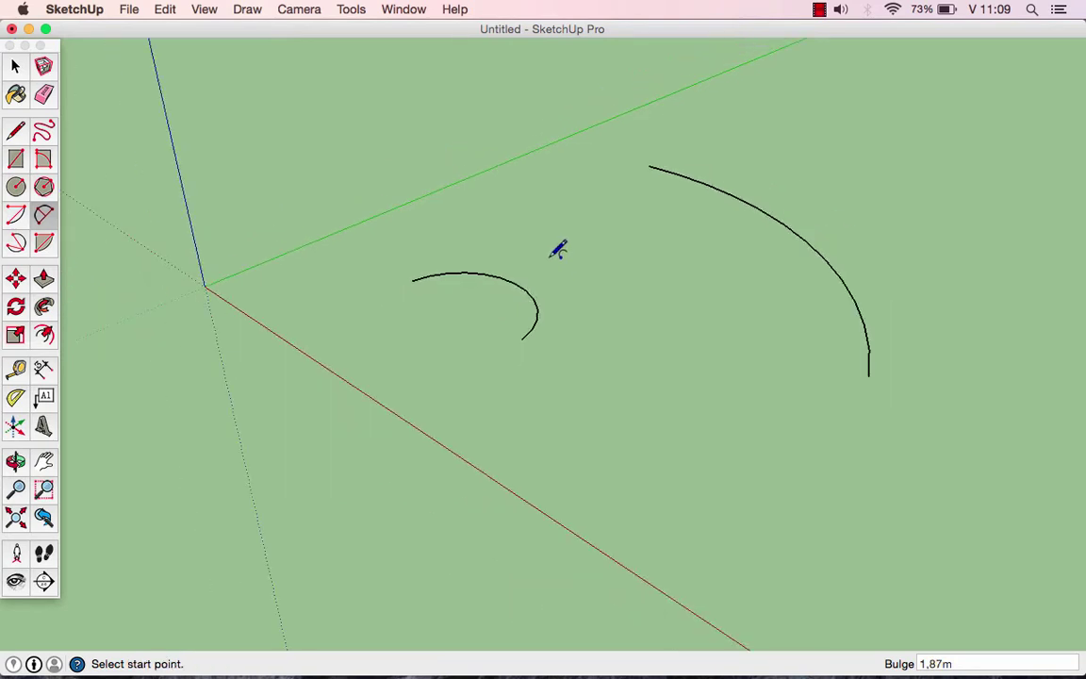
Box-select both arcs and delete them
middle_drag(497, 257, 576, 255)
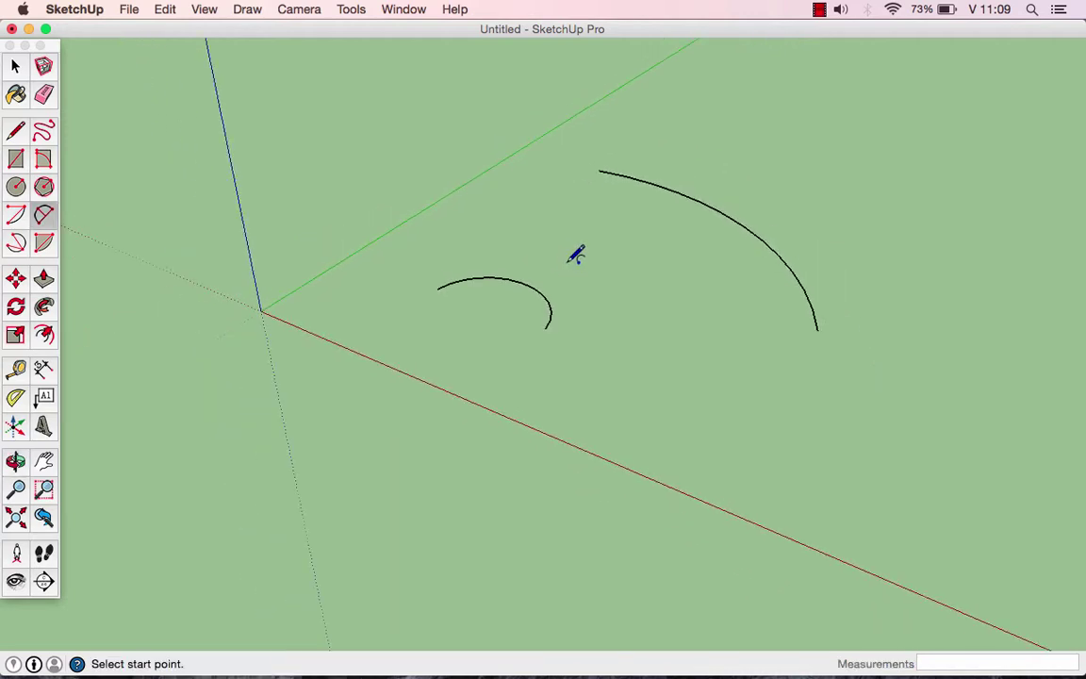
key(space)
drag(657, 324, 512, 225)
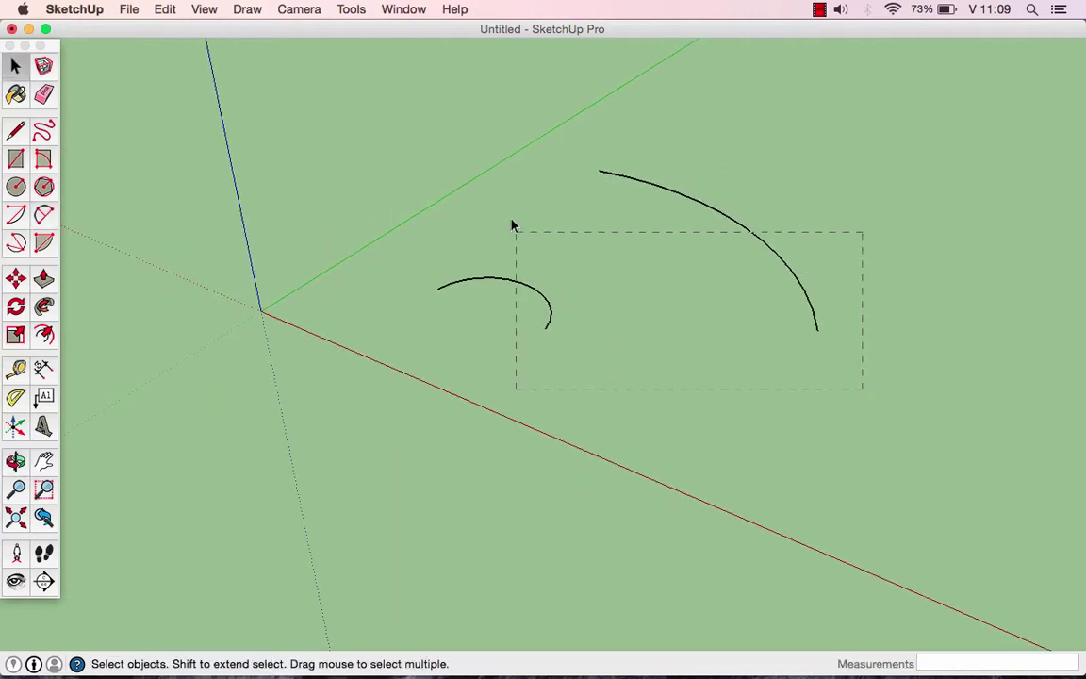
key(Delete)
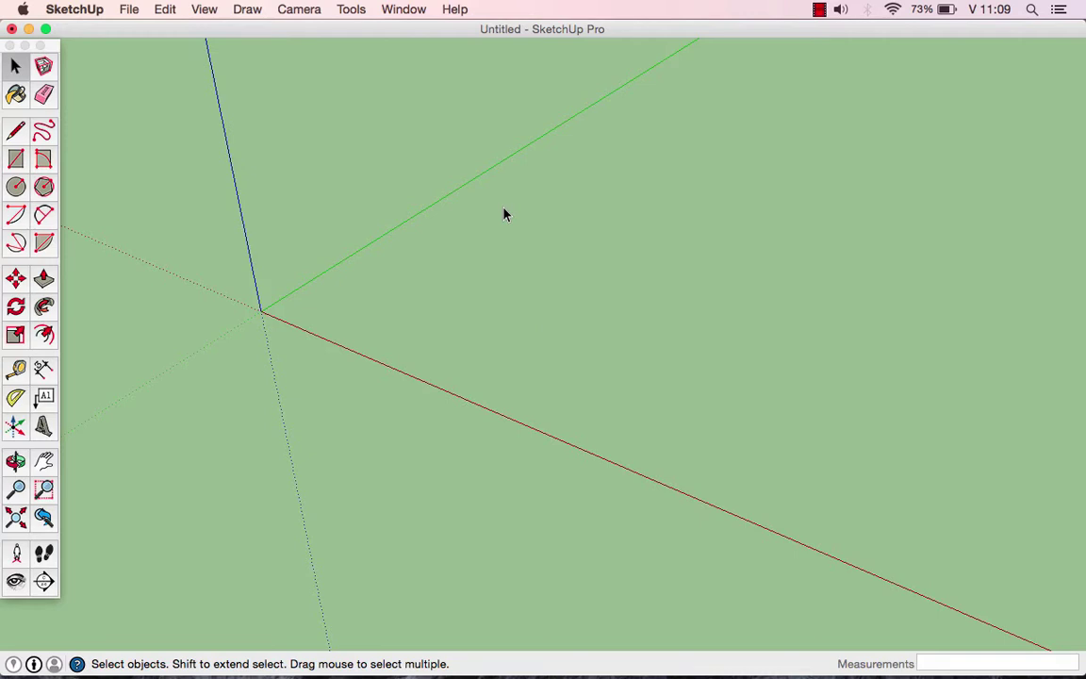
Draw a rectangular grey face about 7.51 m by 7.10 m on the ground
click(15, 159)
click(585, 209)
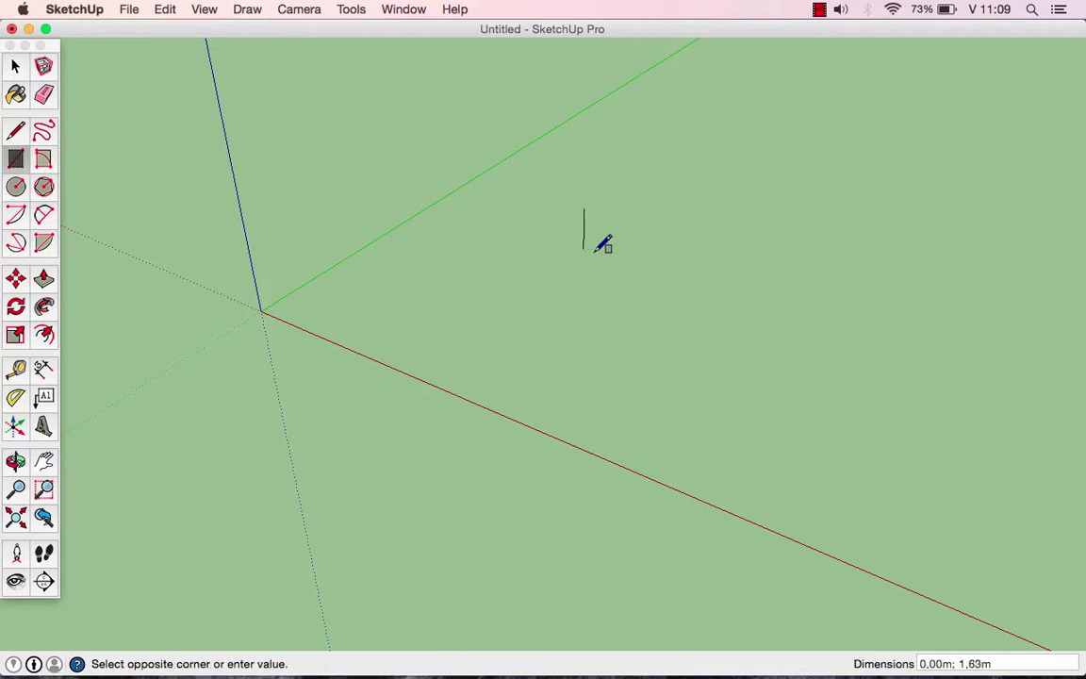
click(676, 367)
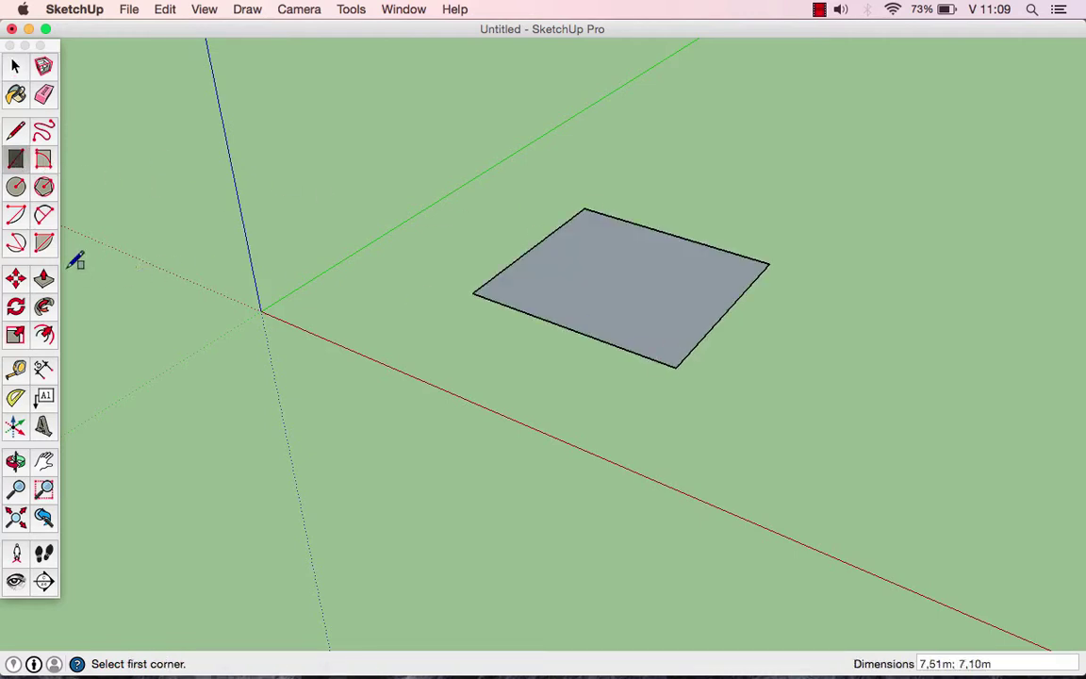
click(43, 215)
scroll(594, 184, up, 2)
scroll(598, 198, up, 3)
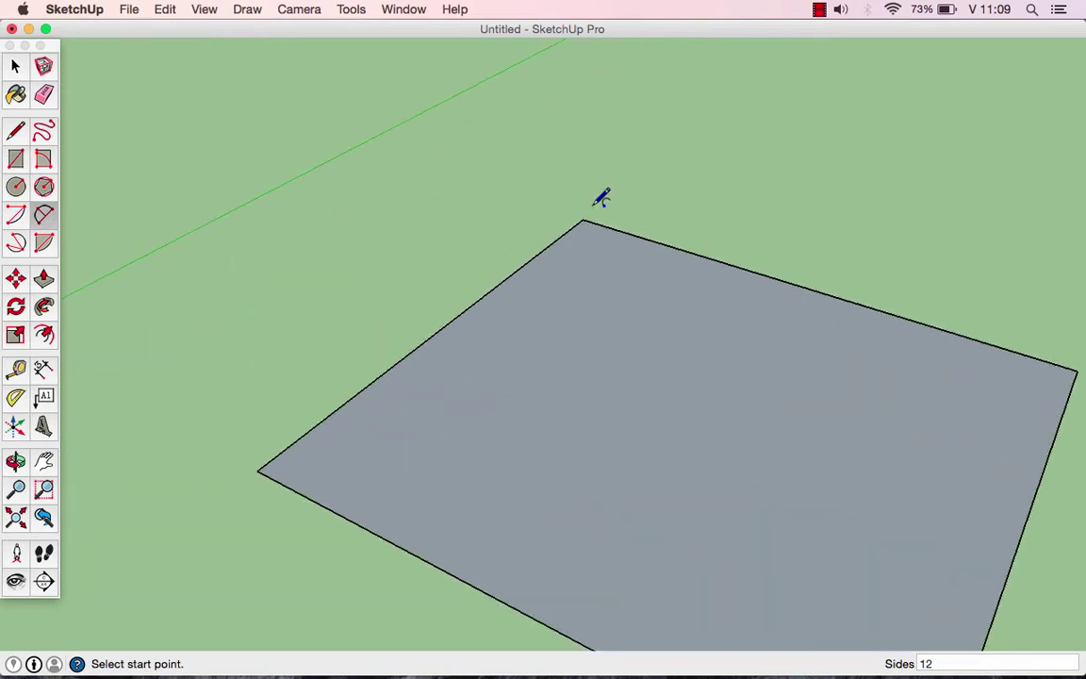
scroll(585, 264, up, 3)
Span the rectangle's top corner with a 0.95 m 2 Point Arc tangent to both edges
middle_drag(582, 273, 573, 313)
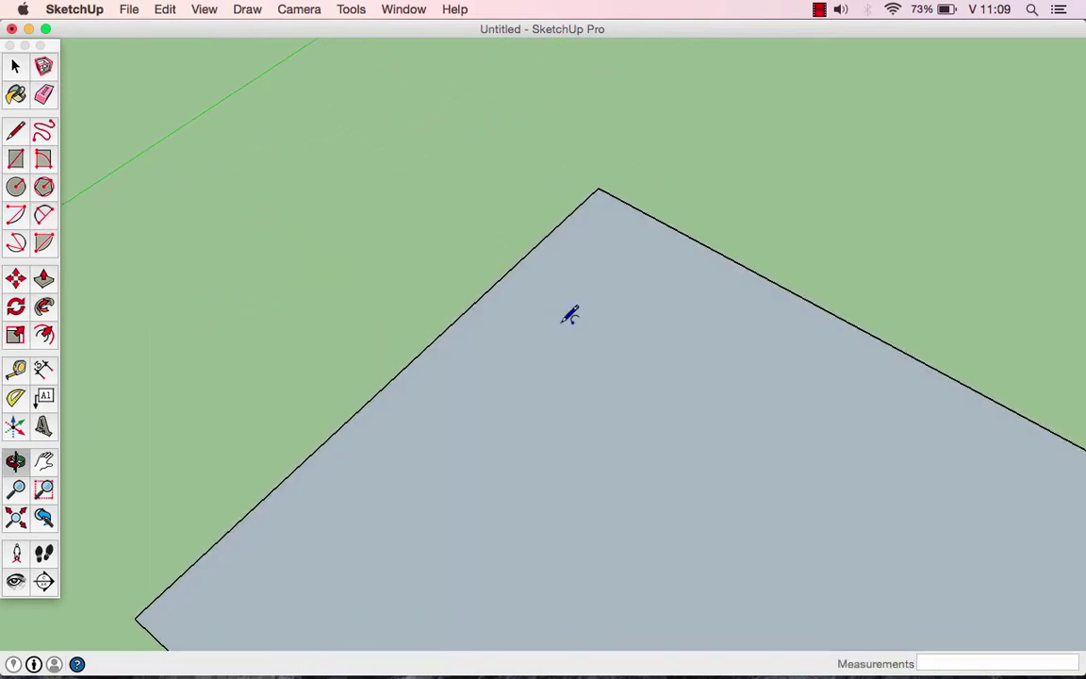
click(551, 231)
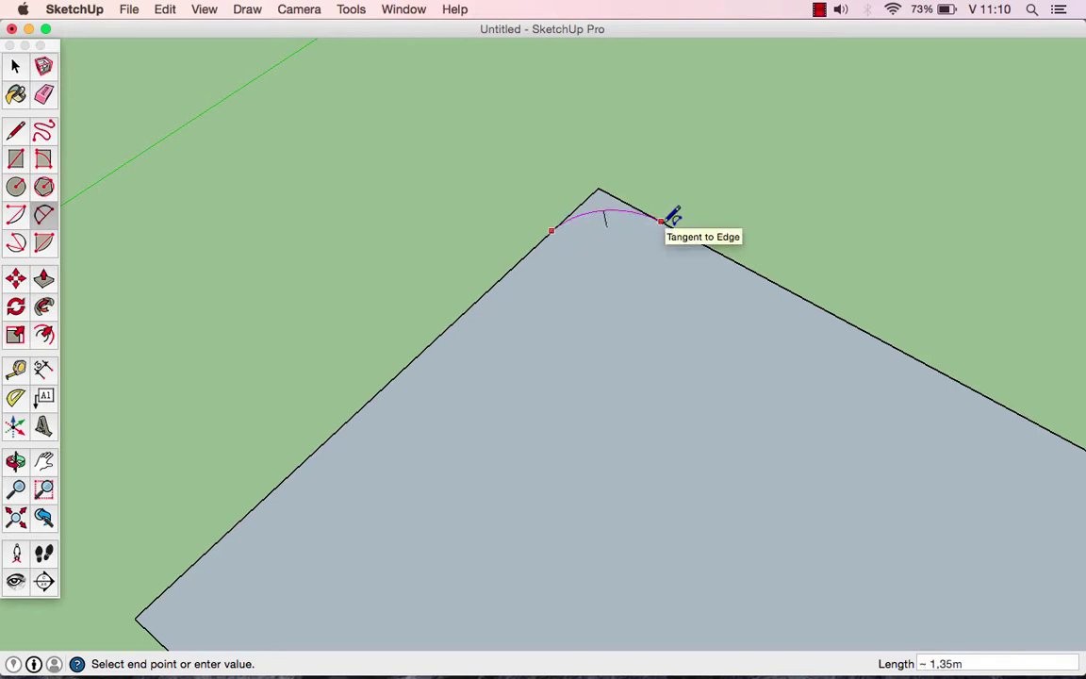
click(662, 222)
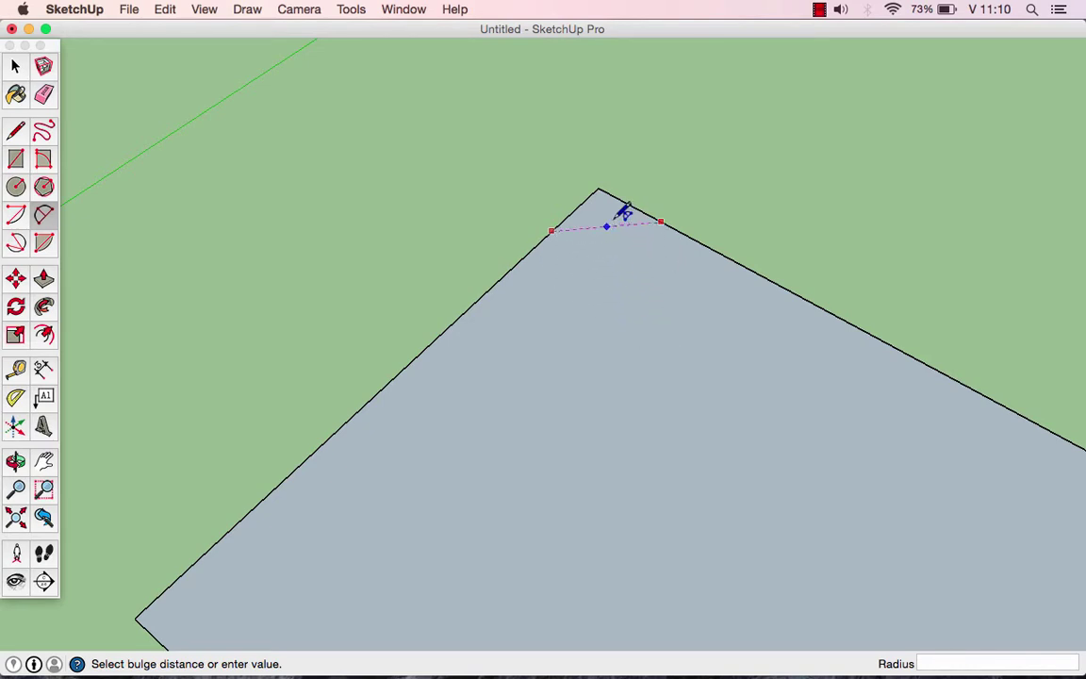
scroll(622, 212, up, 2)
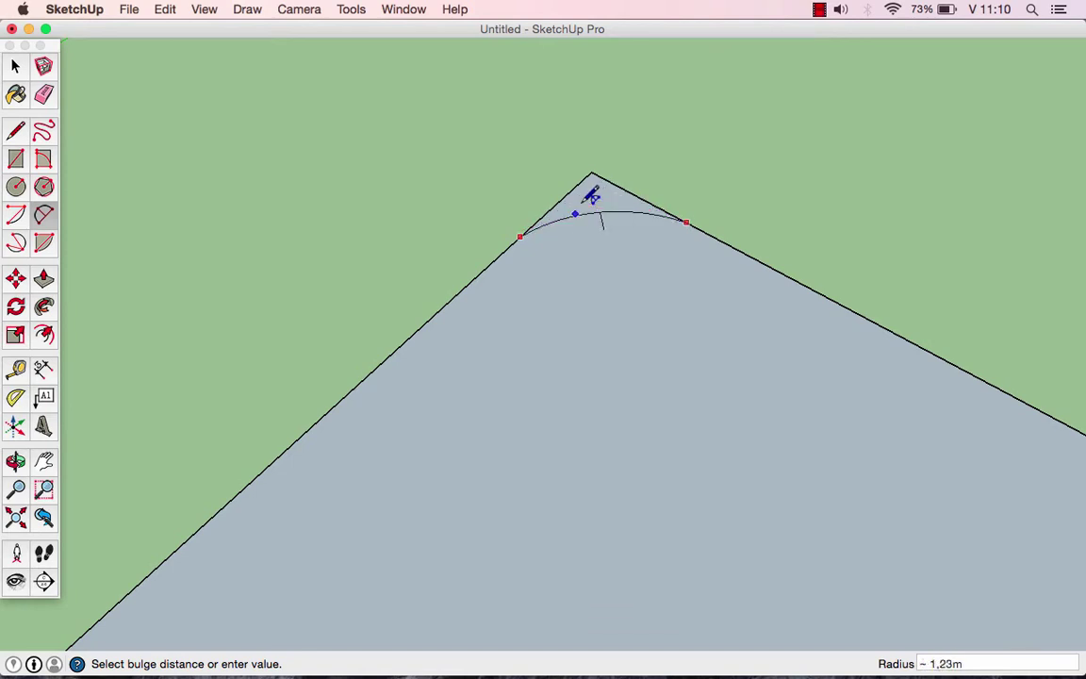
scroll(586, 198, up, 2)
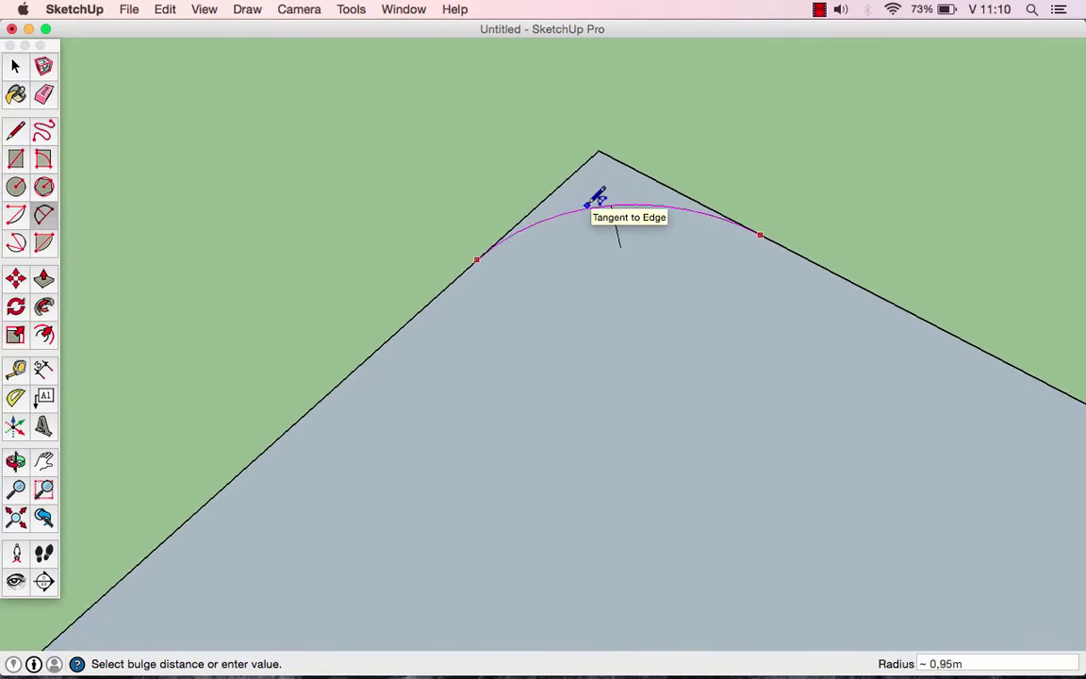
click(587, 205)
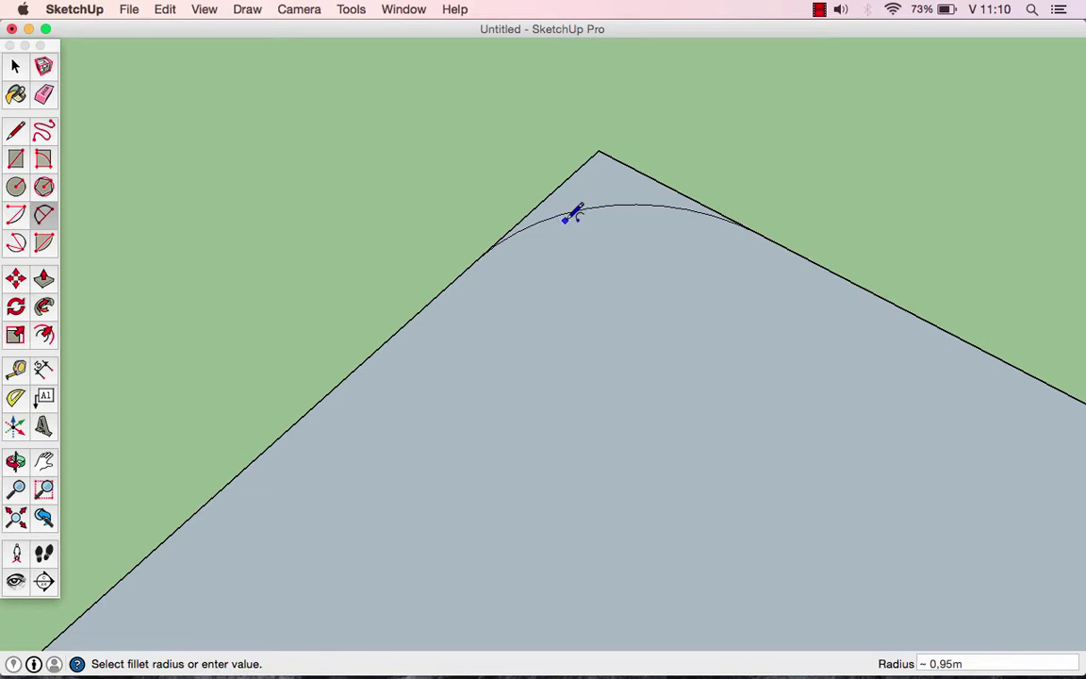
Delete the leftover triangle at the corner's apex to leave a rounded corner
key(space)
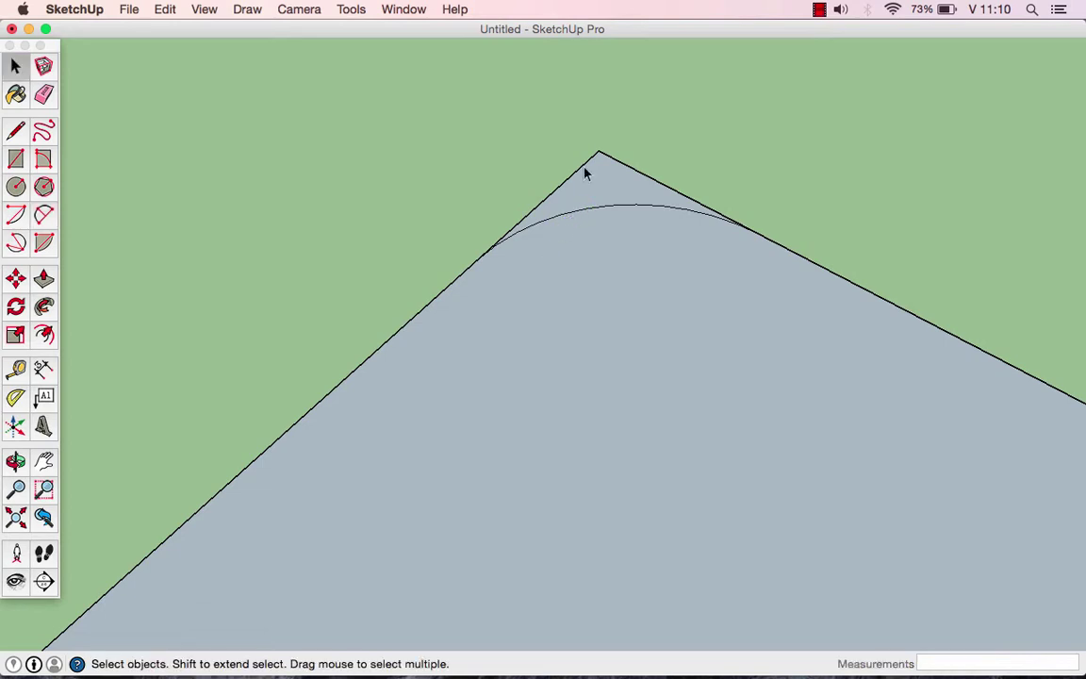
mouse_move(622, 124)
mouse_down()
mouse_move(554, 176)
mouse_move(531, 177)
mouse_up()
key(Delete)
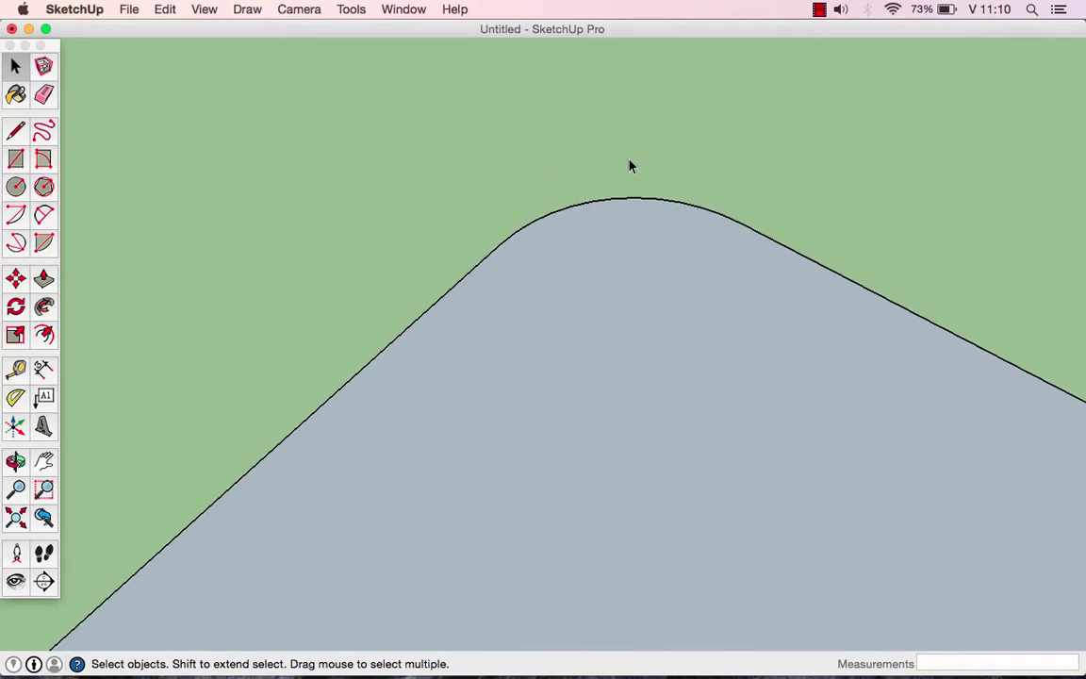
Zoom out, select the whole rounded face with its edges, and delete it
scroll(631, 166, down, 2)
scroll(631, 166, down, 2)
scroll(631, 166, down, 3)
scroll(631, 166, down, 2)
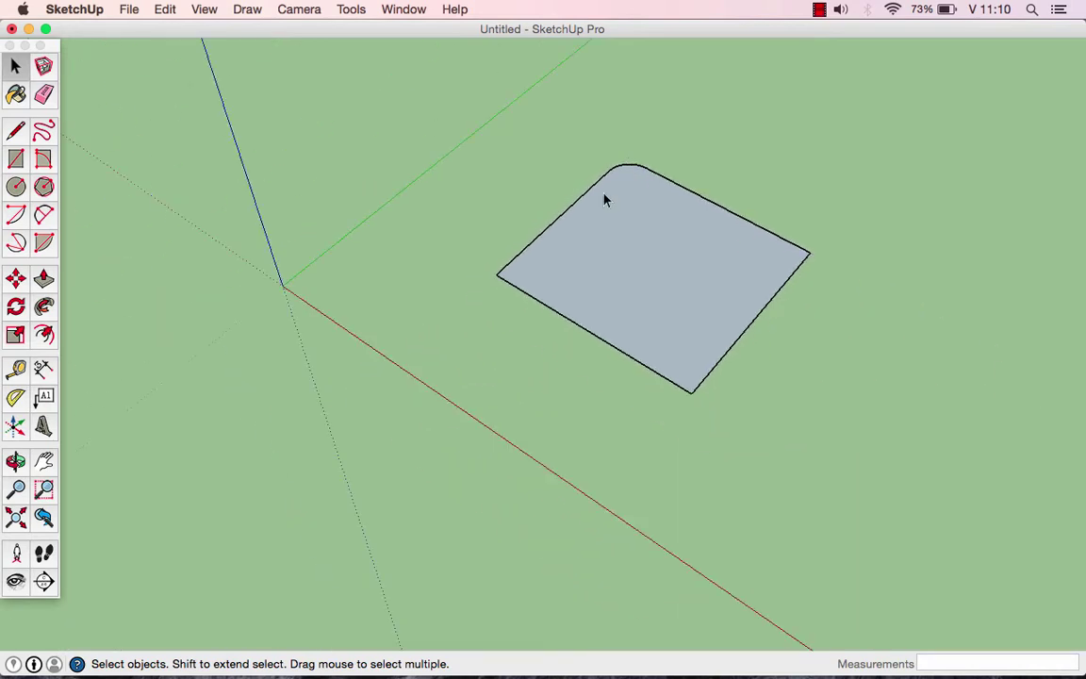
drag(468, 153, 462, 148)
key(Delete)
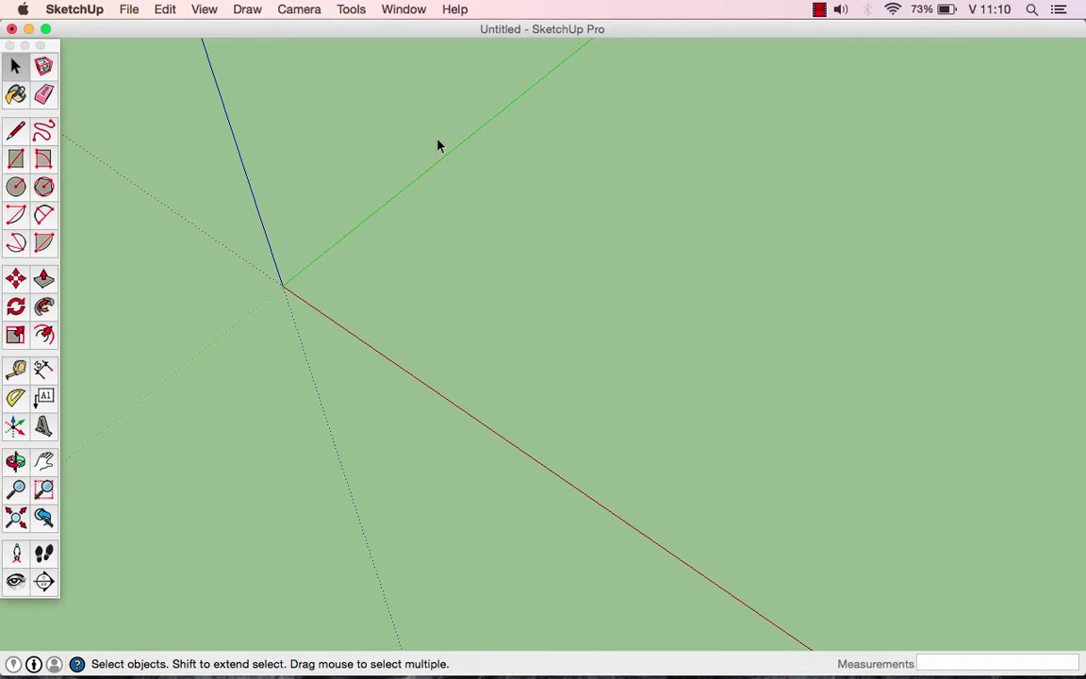
Draw a large three-quarter 3 Point Arc on the empty ground
click(14, 245)
click(520, 281)
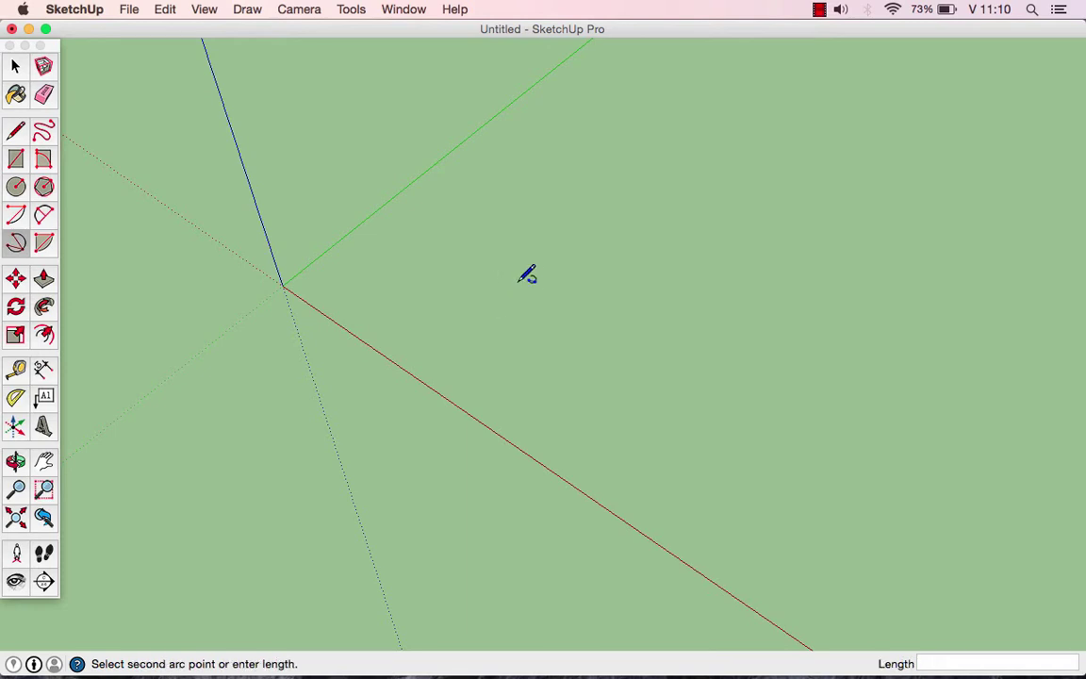
click(632, 249)
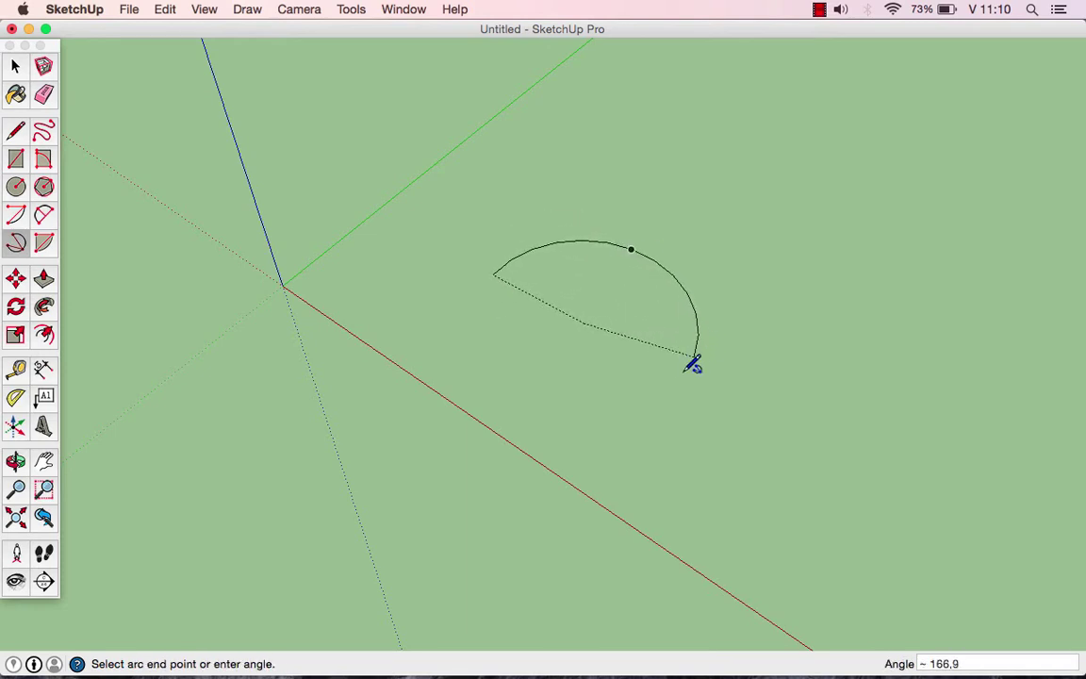
click(592, 377)
mouse_move(618, 368)
middle_down()
mouse_move(540, 340)
mouse_move(642, 267)
mouse_move(687, 218)
middle_up()
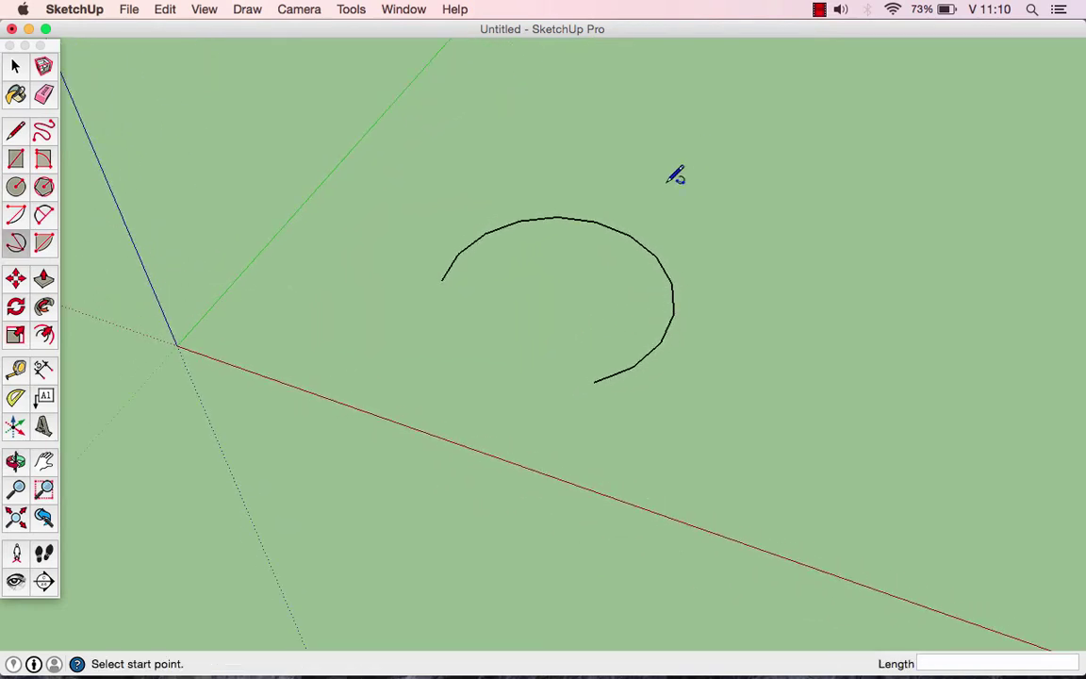
Draw a second 3 Point Arc spanning 90° to the right of the first
click(668, 182)
click(756, 183)
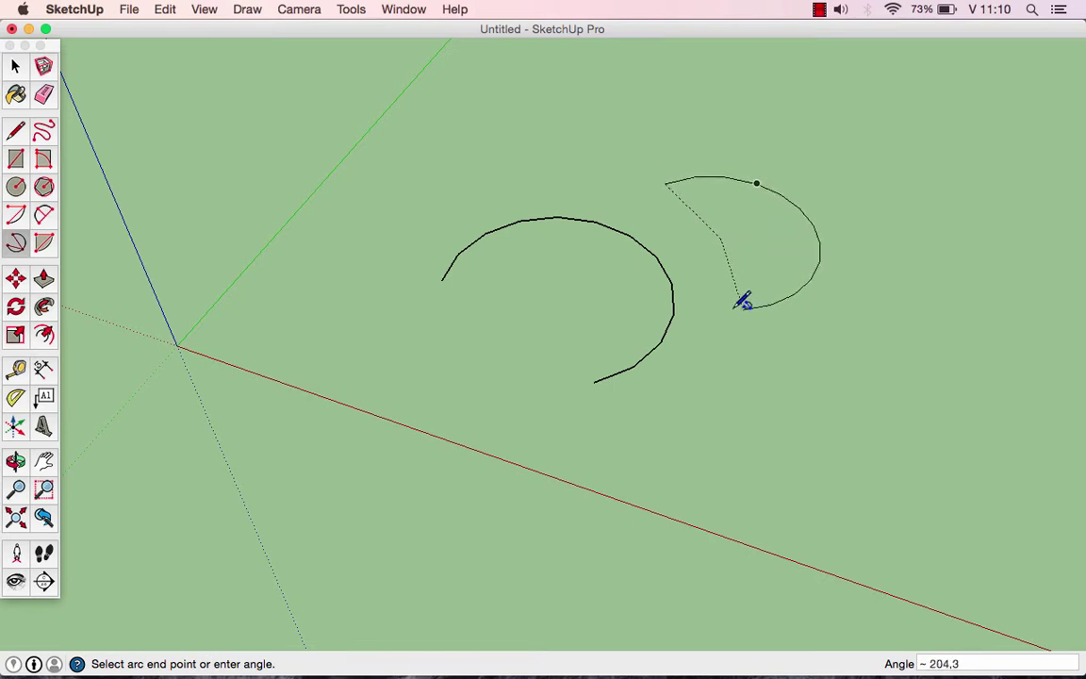
click(843, 232)
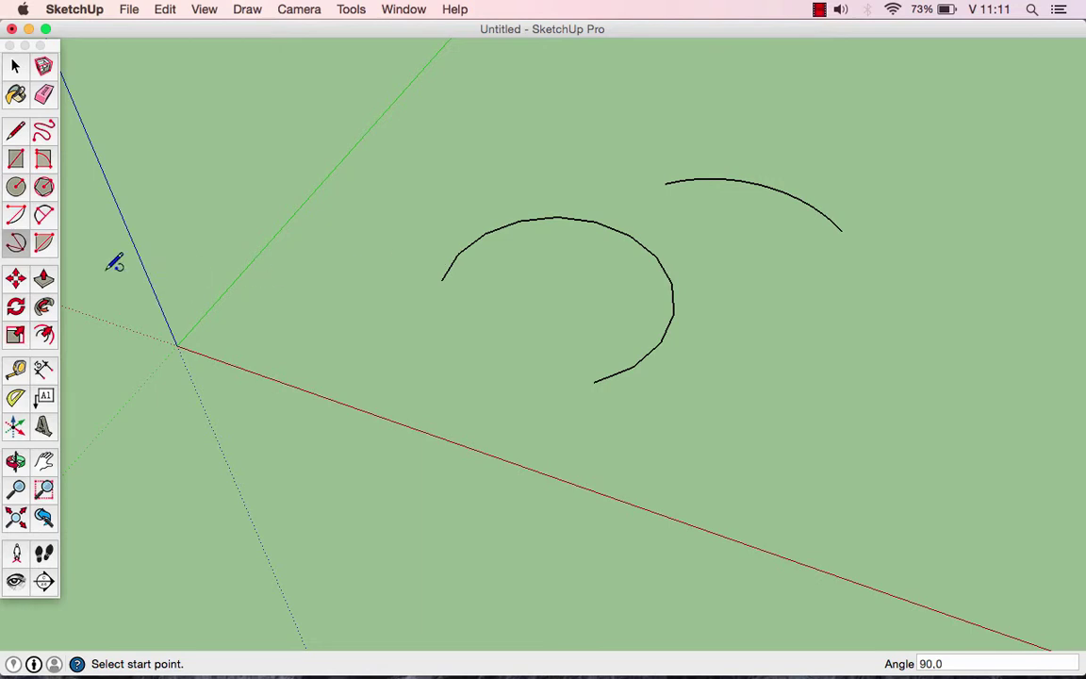
click(45, 241)
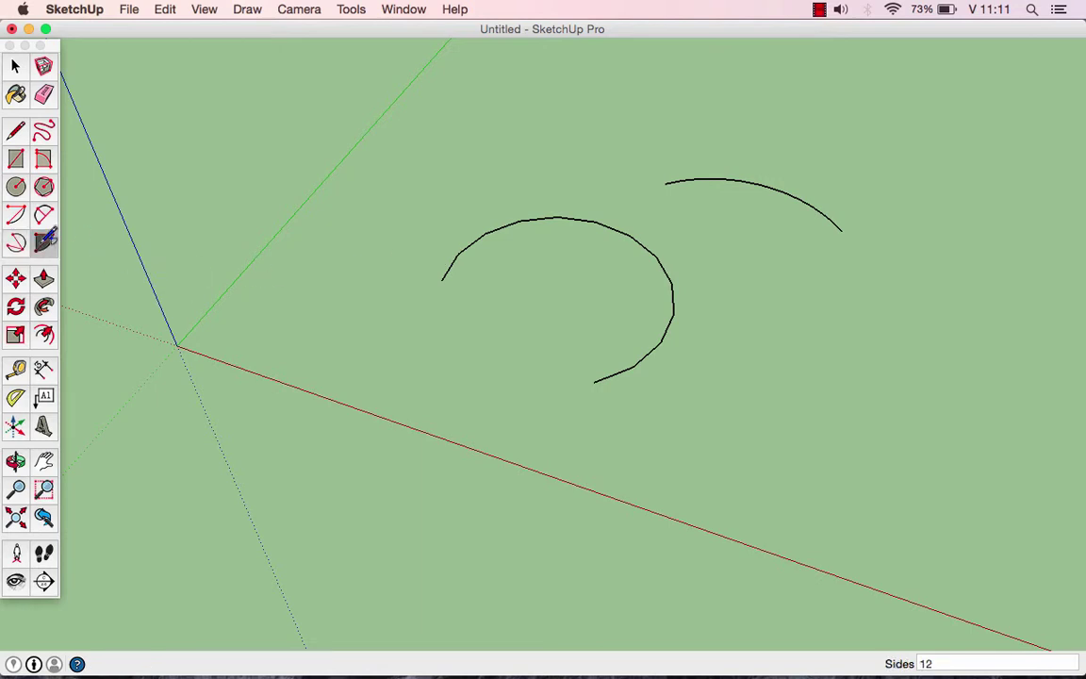
Draw a 60° pie-slice face with its radius along the red axis, then orbit to view it
click(43, 242)
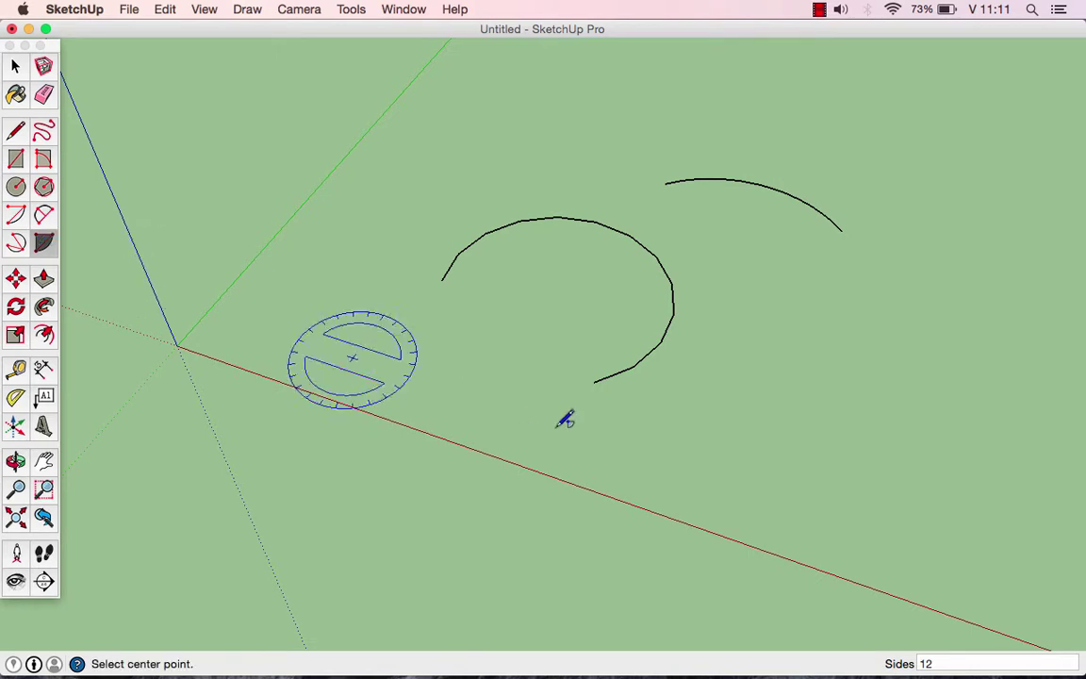
click(780, 321)
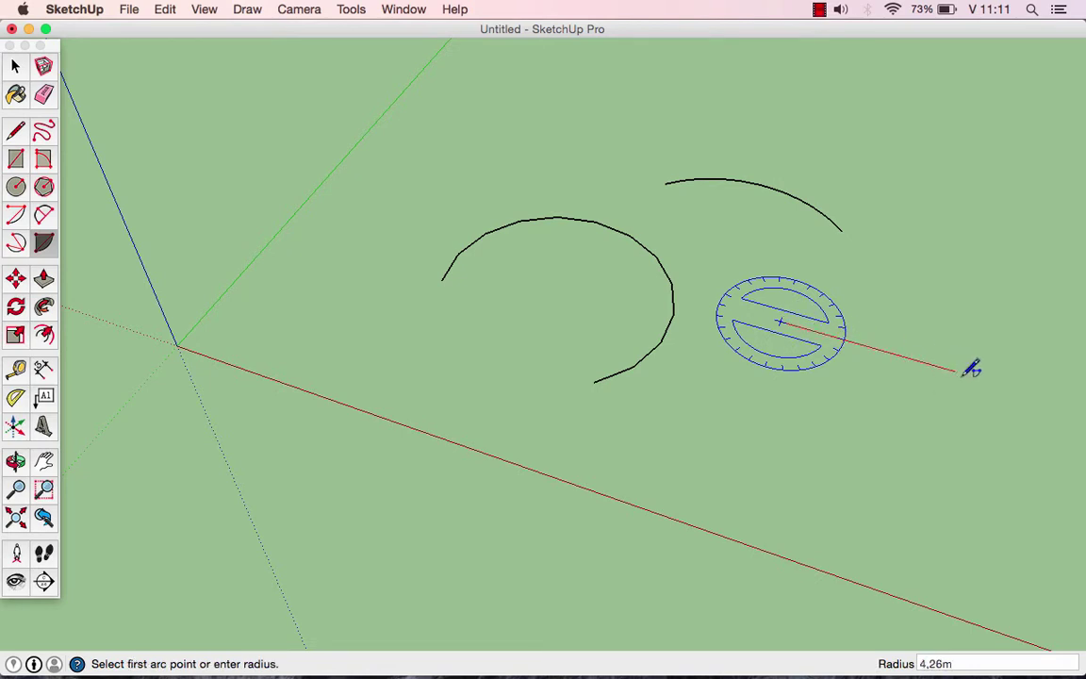
click(964, 374)
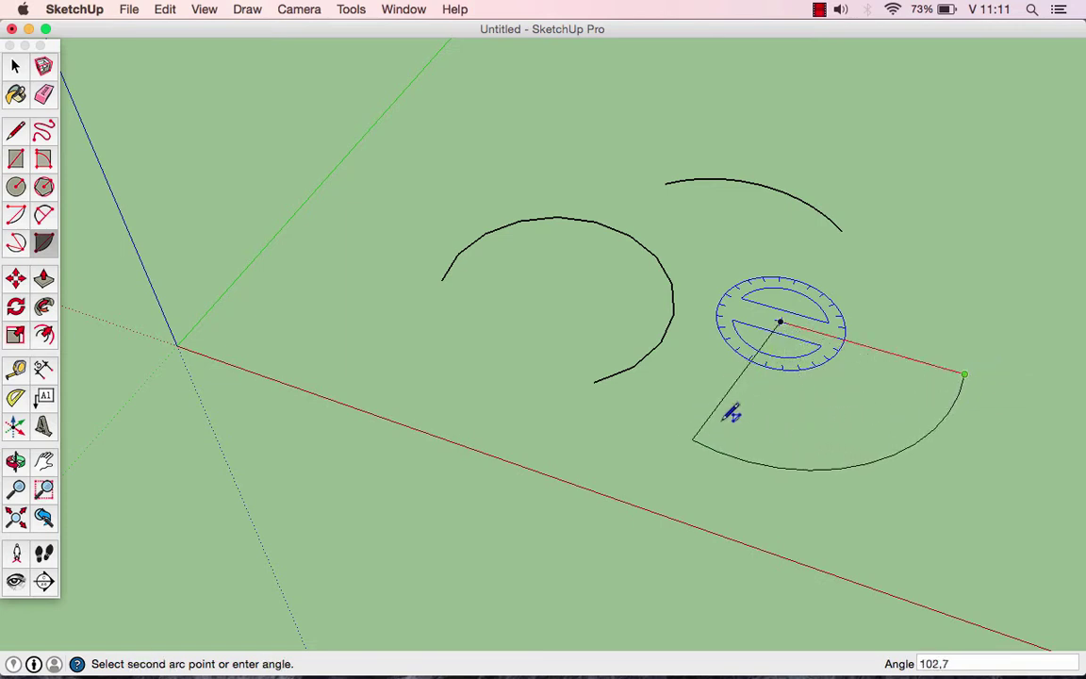
click(827, 415)
key(o)
drag(911, 429, 887, 326)
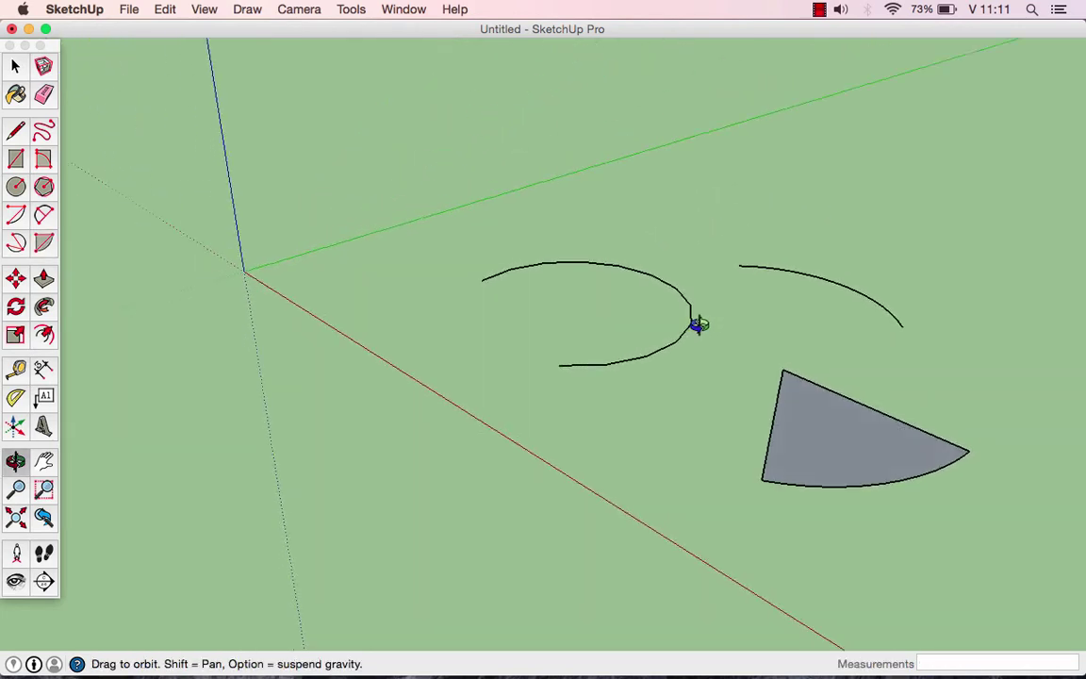
mouse_move(887, 325)
middle_down()
mouse_move(599, 349)
mouse_move(694, 423)
middle_up()
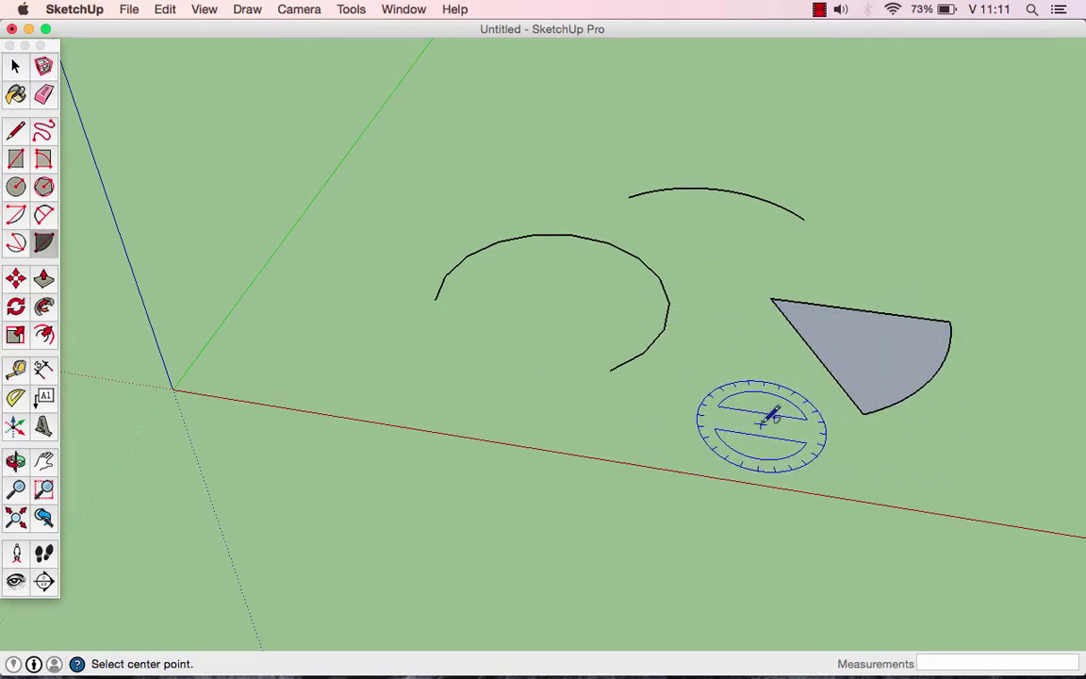
Push/Pull the pie face upward into a tall solid wedge
click(43, 278)
drag(884, 363, 945, 266)
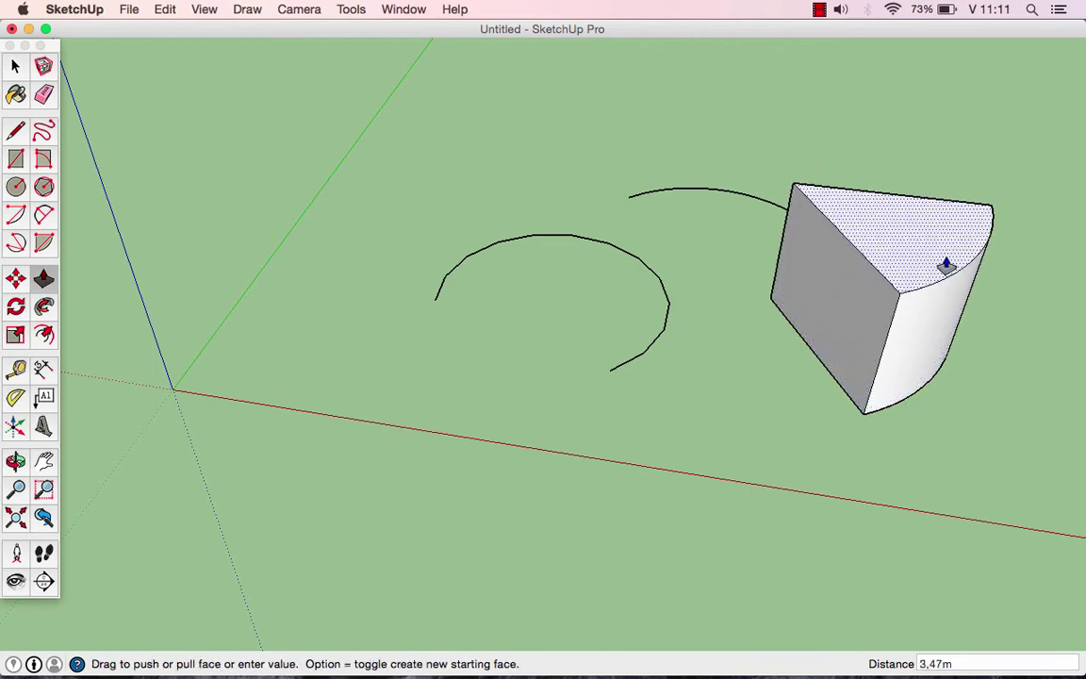
mouse_move(851, 315)
middle_down()
mouse_move(768, 237)
mouse_move(761, 340)
mouse_move(624, 313)
mouse_move(669, 319)
middle_up()
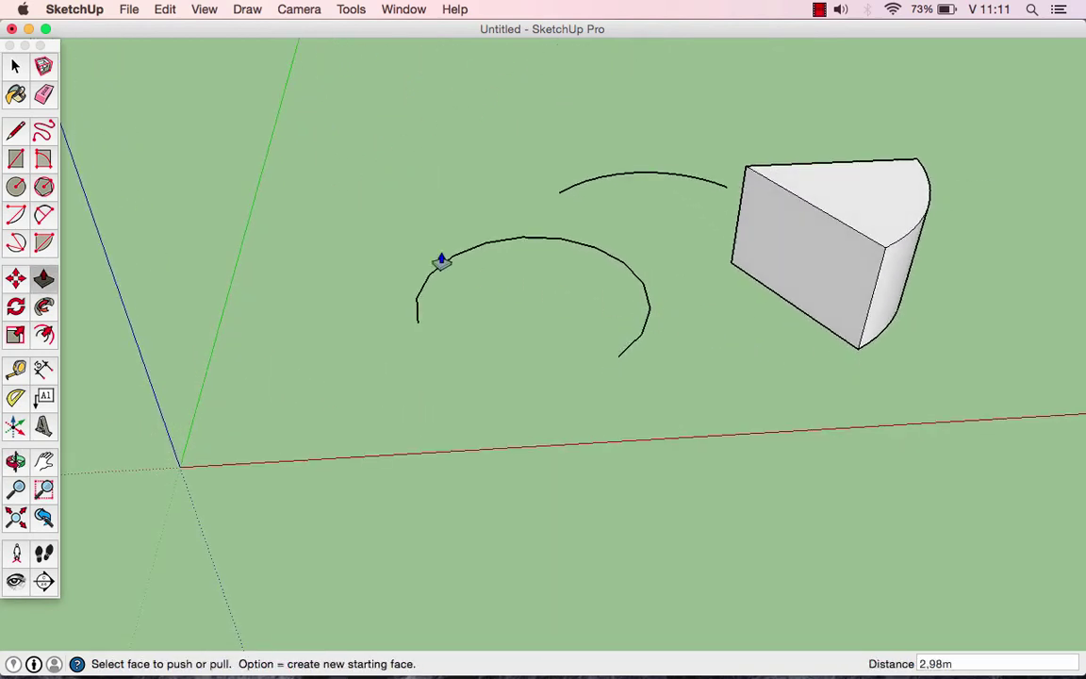
Draw a small centre-point arc left of the open arcs
click(16, 215)
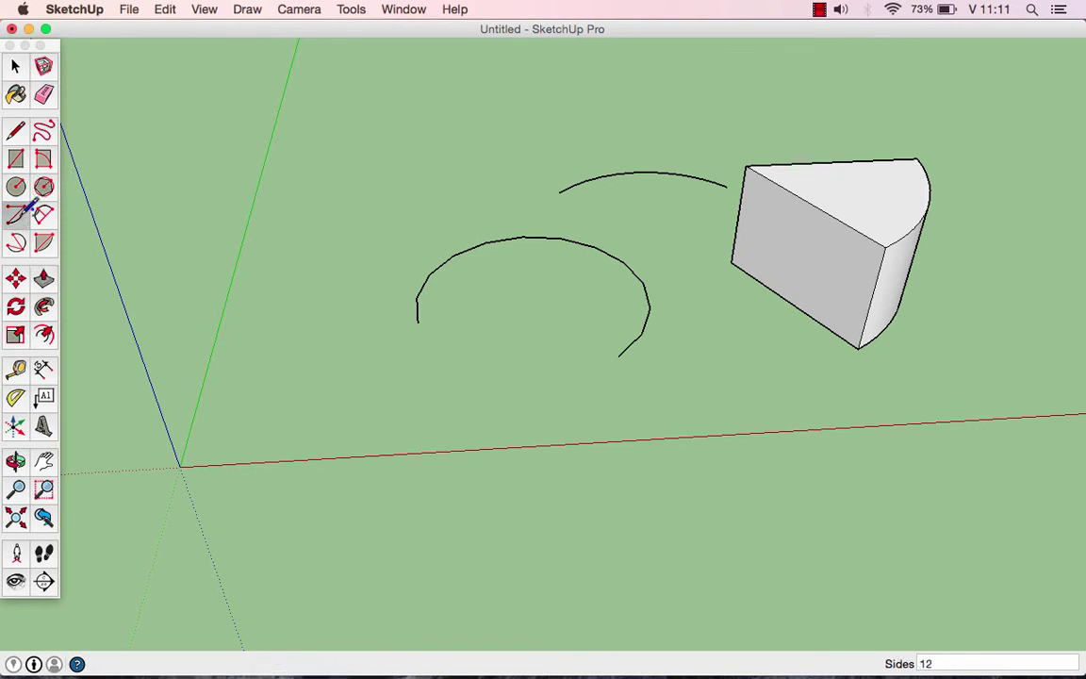
click(284, 347)
click(355, 366)
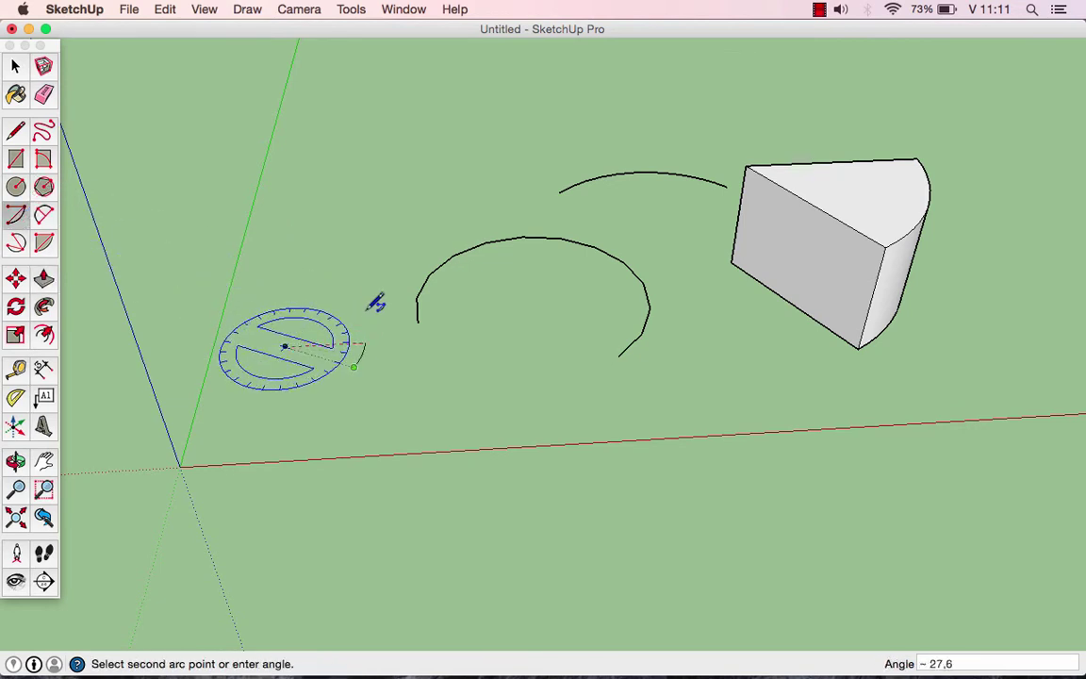
click(371, 262)
Draw lines from one arc endpoint to its centre and on to the other endpoint, closing the sector
click(16, 130)
scroll(267, 301, up, 1)
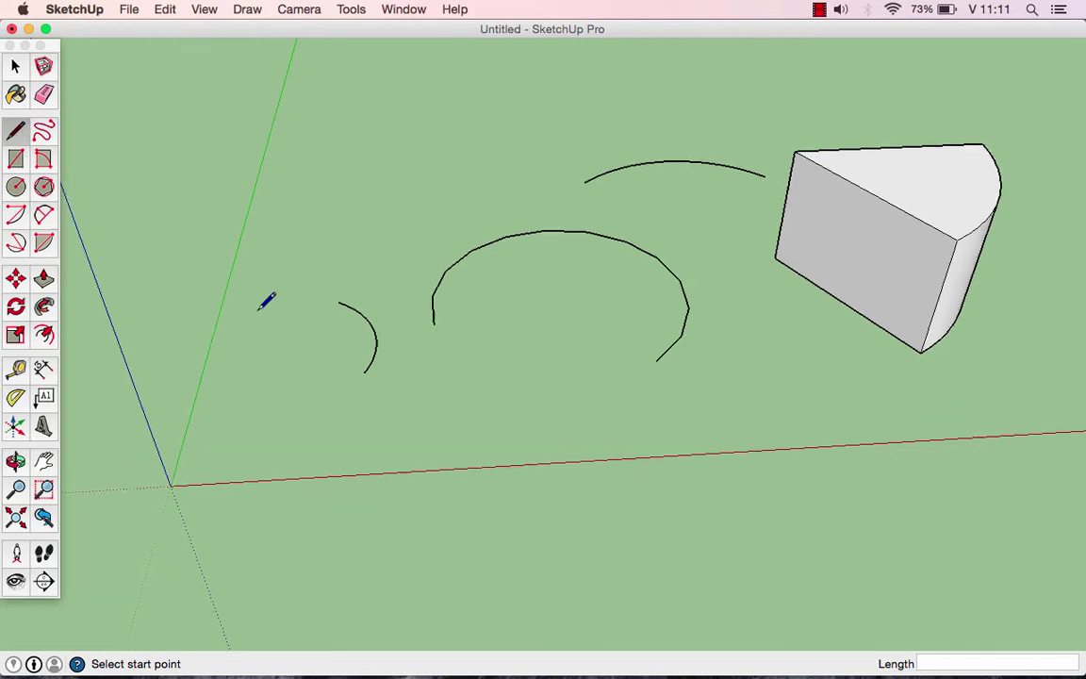
scroll(321, 316, up, 3)
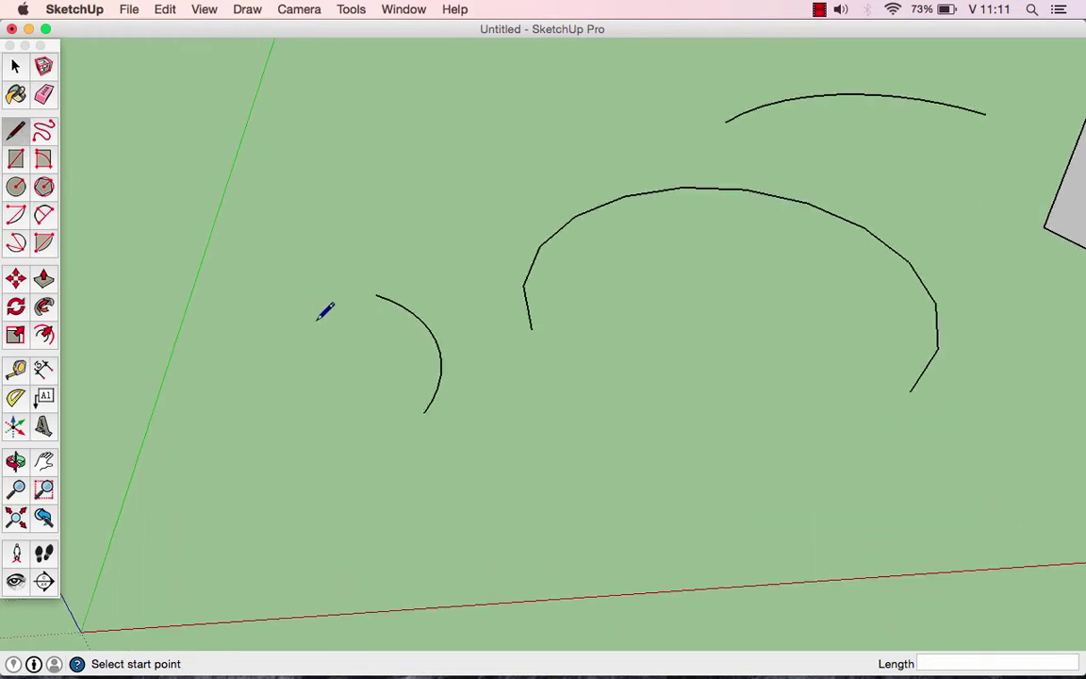
click(375, 295)
click(295, 374)
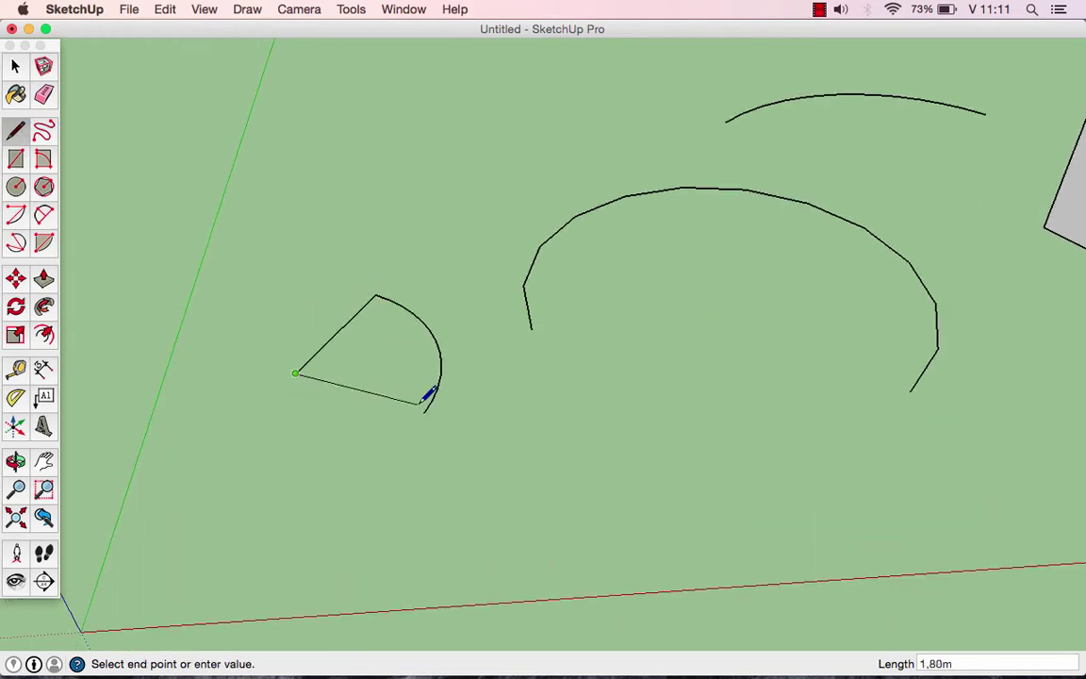
click(424, 411)
key(space)
scroll(443, 354, down, 3)
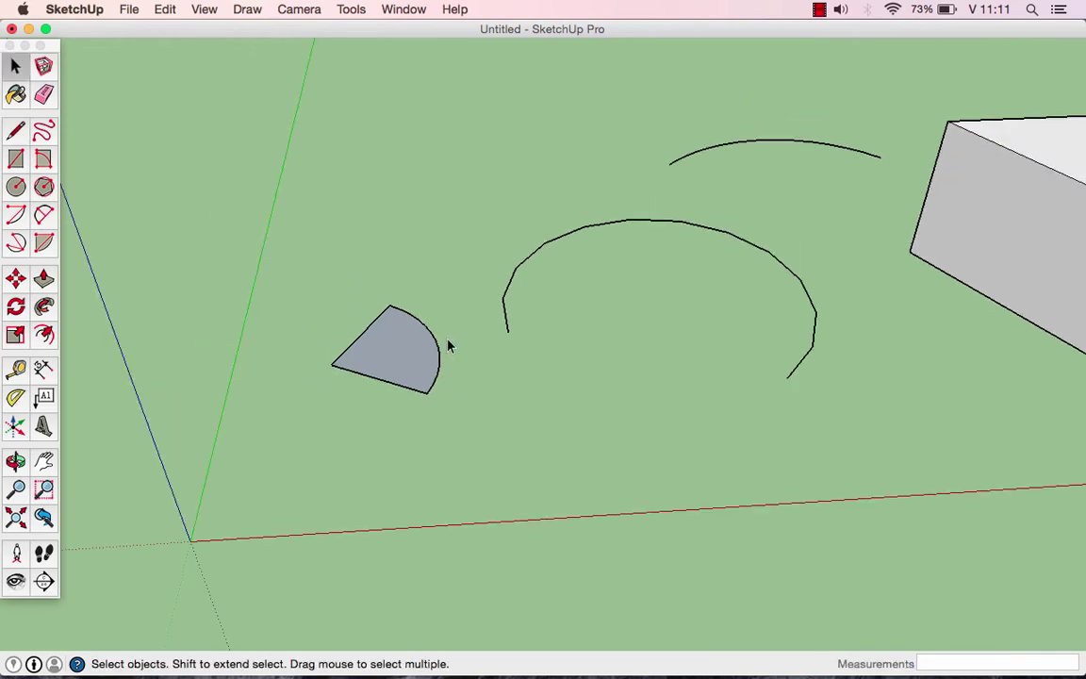
scroll(458, 345, down, 1)
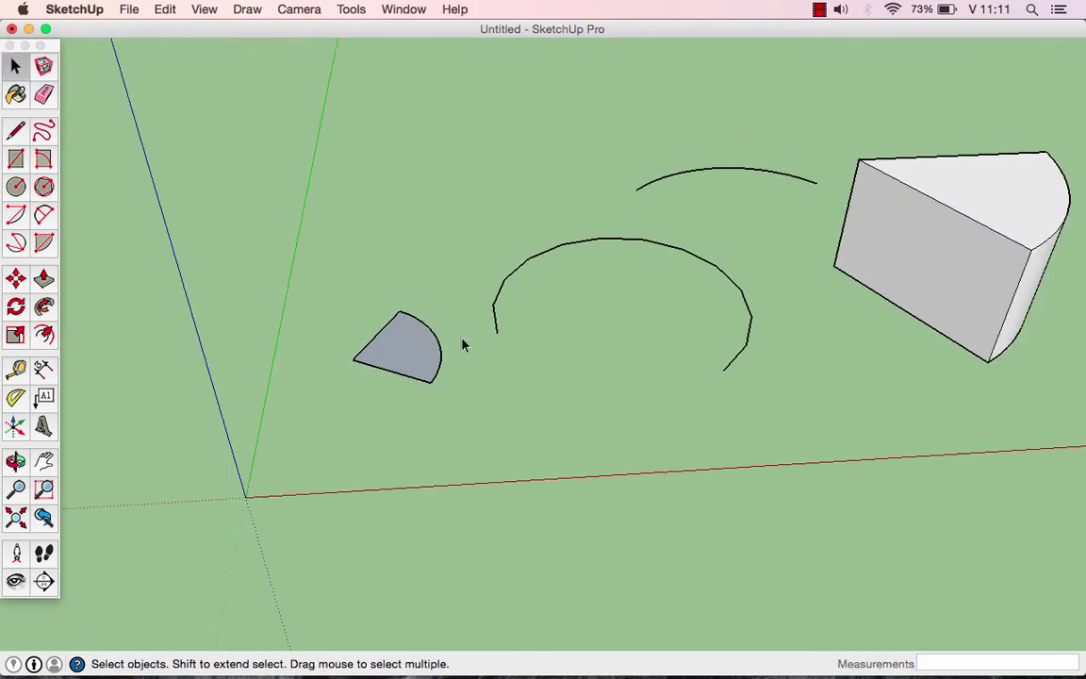
mouse_move(477, 341)
middle_down()
mouse_move(734, 281)
mouse_move(710, 380)
mouse_move(381, 317)
middle_up()
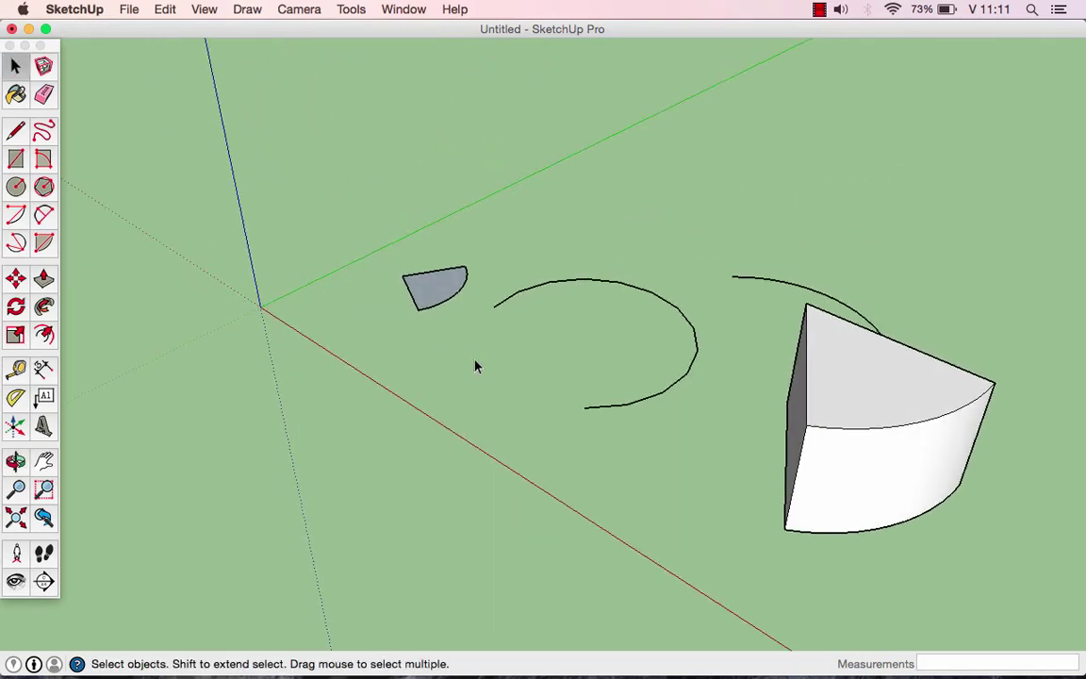
shift+middle_drag(546, 387, 479, 335)
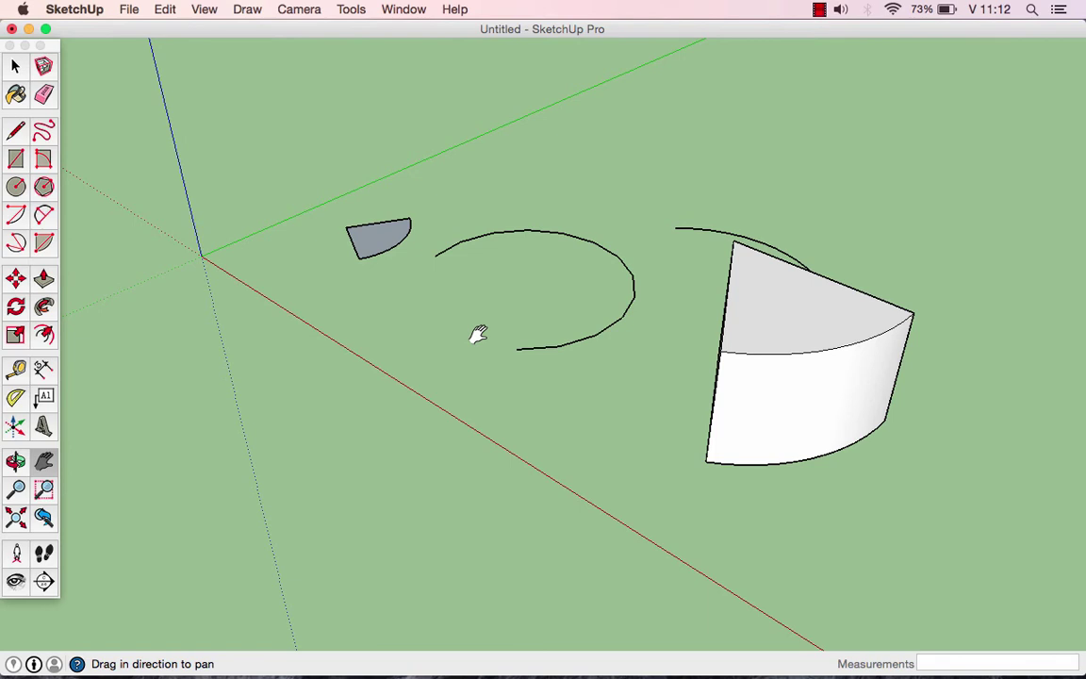